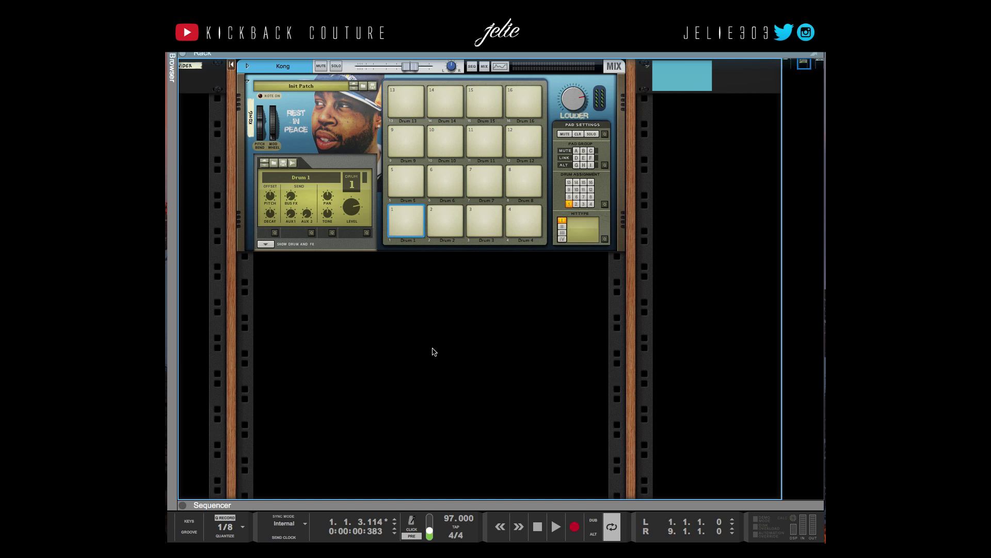
# Create an NN-XT Advanced Sampler below the Kong and duplicate it three times.
pyautogui.rightClick(416, 279)
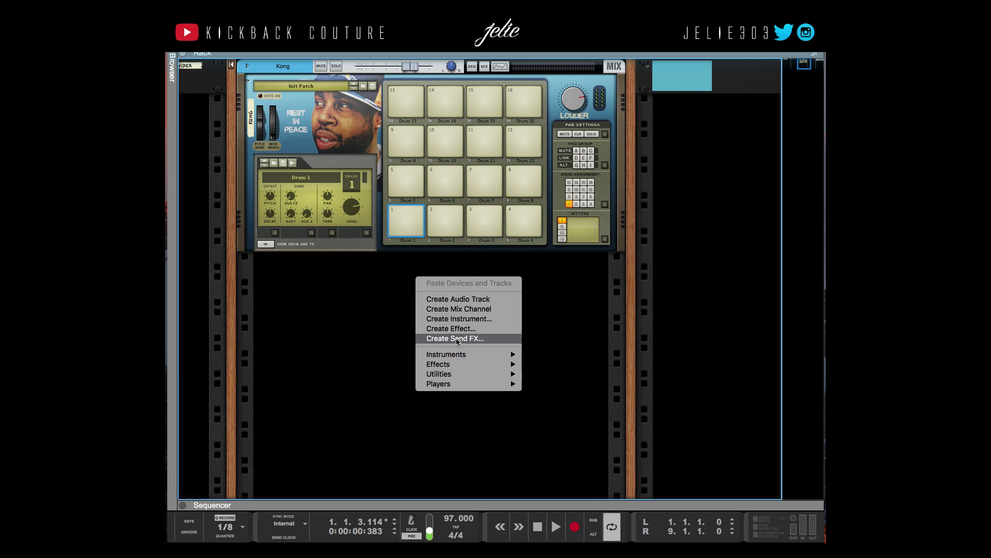
pyautogui.moveTo(466, 354)
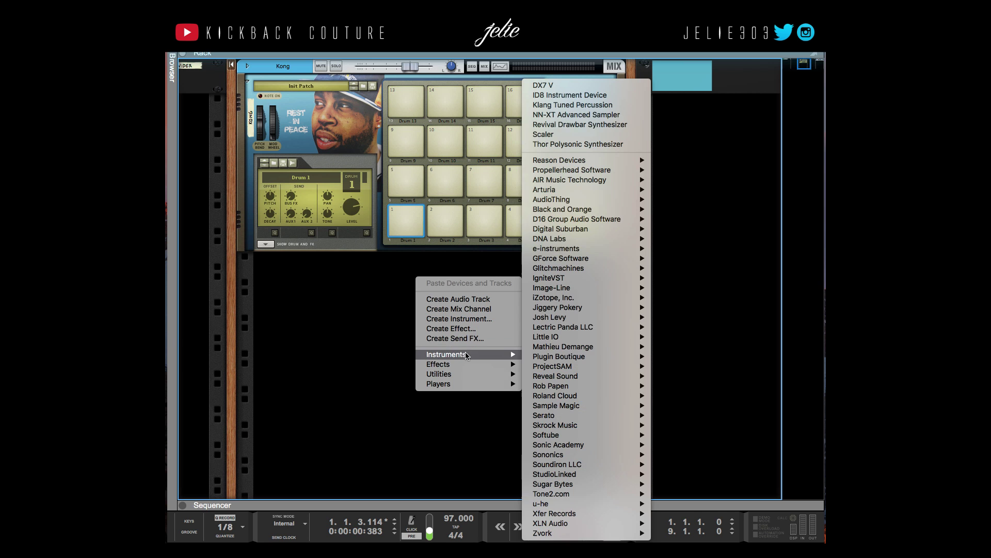
pyautogui.click(573, 115)
pyautogui.hotkey('ctrl', 'd')
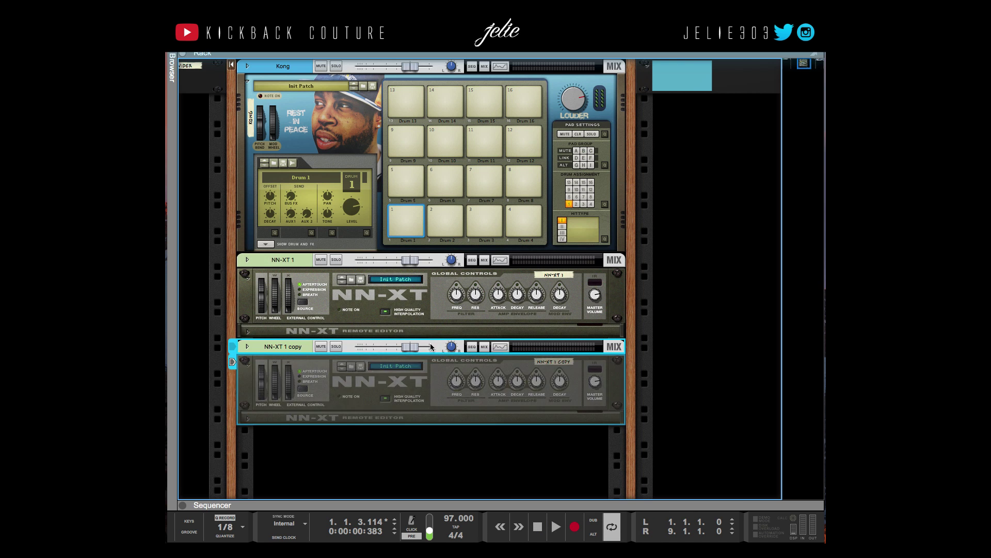
pyautogui.hotkey('ctrl', 'd')
pyautogui.hotkey('ctrl', 'd')
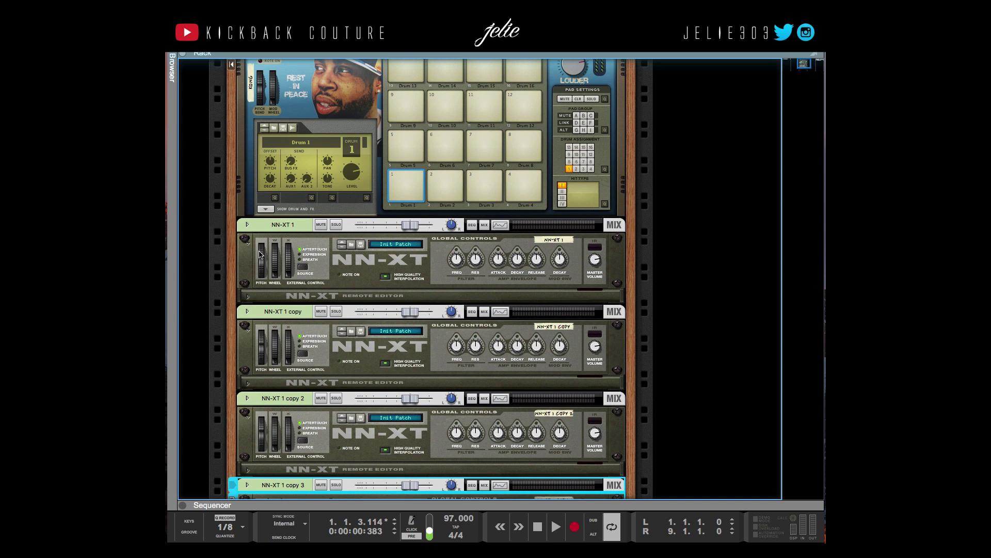
# Rename the first NN-XT sampler as Kick and the second as Snare.
pyautogui.doubleClick(543, 241)
pyautogui.write('Kick')
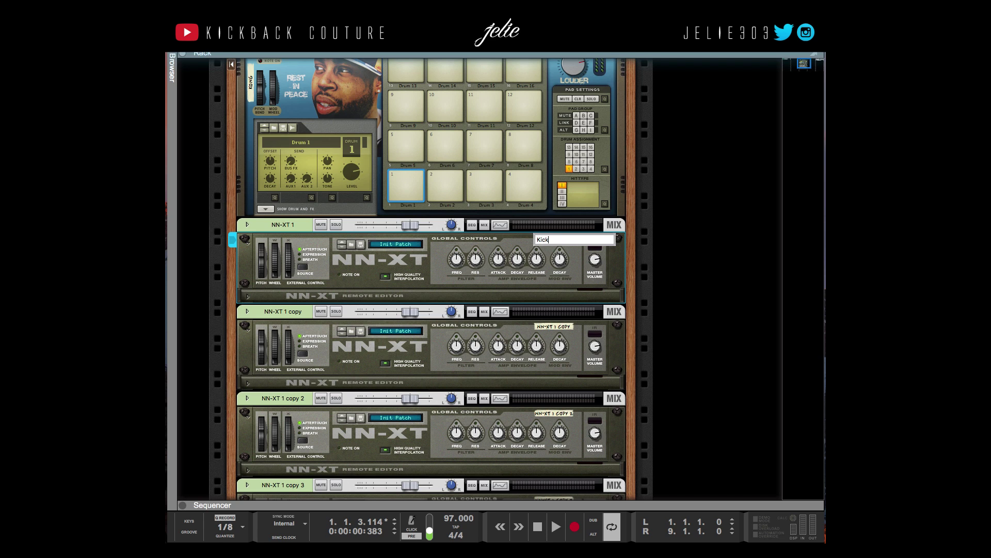
pyautogui.press('Return')
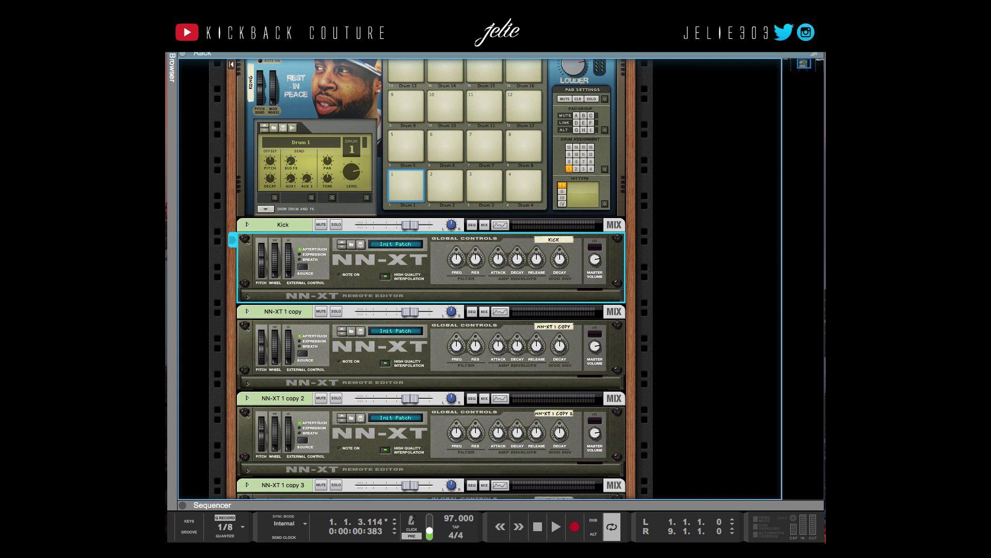
pyautogui.doubleClick(554, 326)
pyautogui.write('Snare')
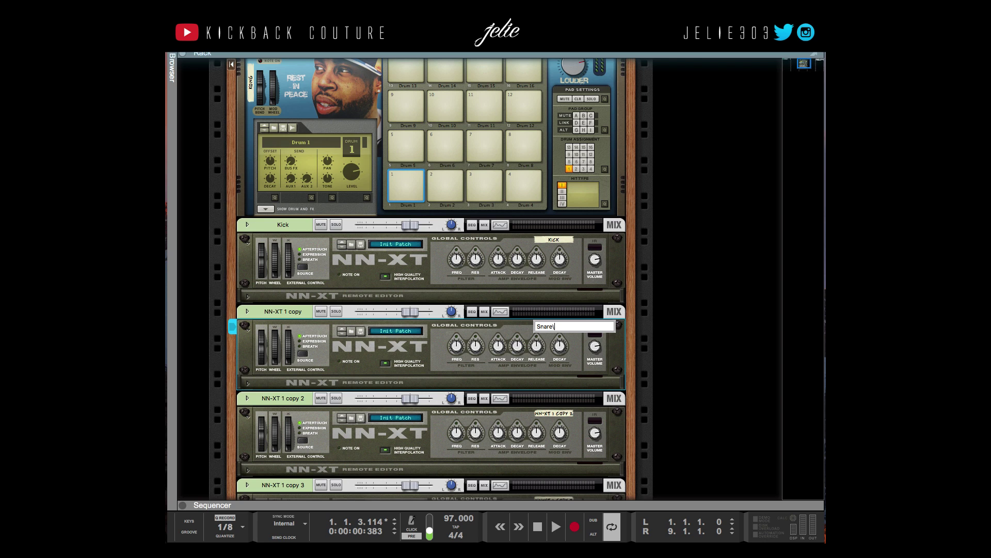
pyautogui.press('Return')
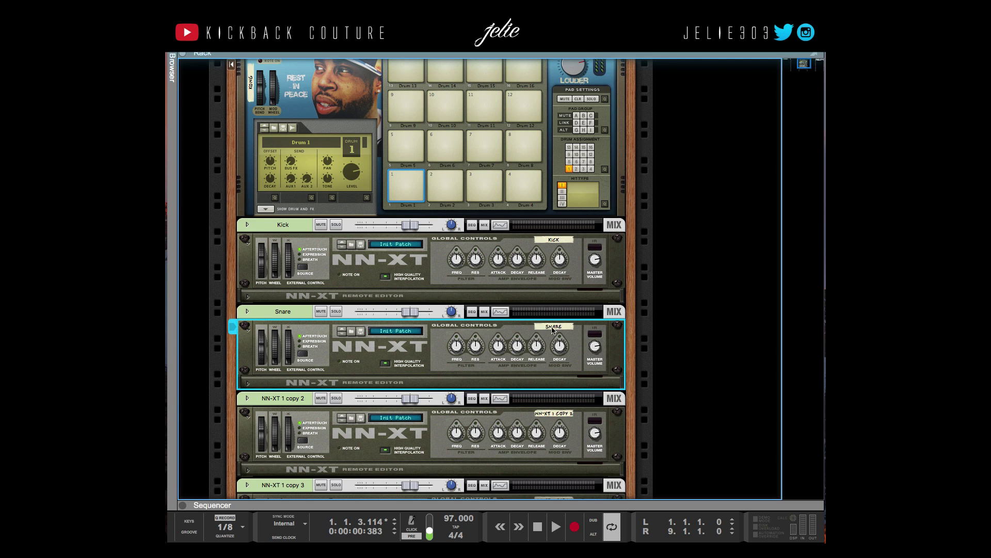
# Rename the third NN-XT sampler as Hi HAt and the fourth as Cymbal.
pyautogui.doubleClick(564, 413)
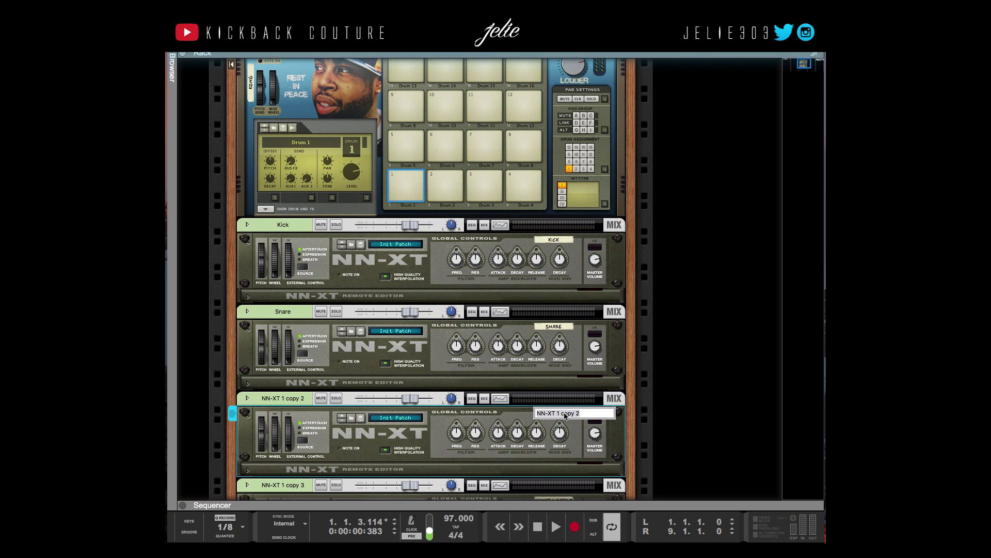
pyautogui.write('Hi HAt')
pyautogui.press('Return')
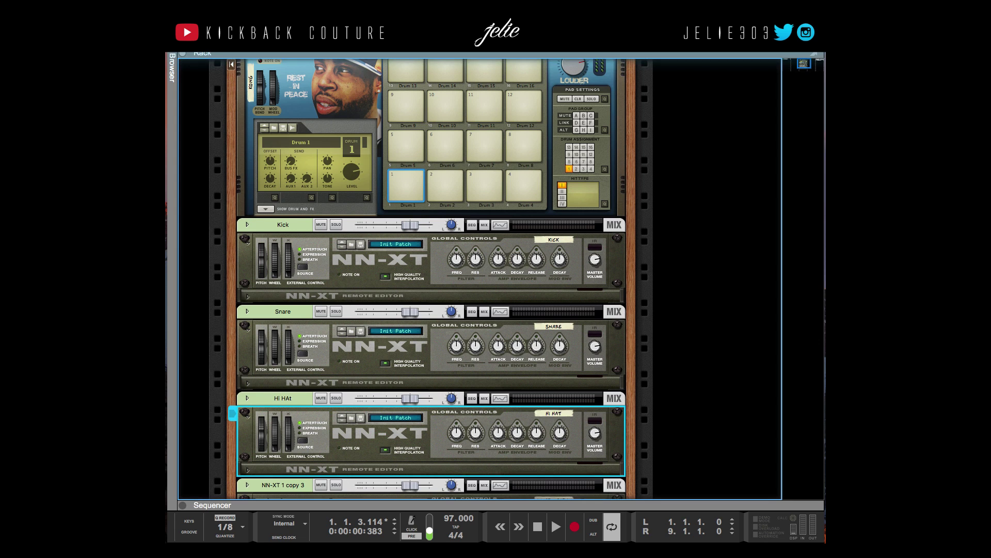
pyautogui.scroll(-1, 561, 411)
pyautogui.scroll(-1, 562, 431)
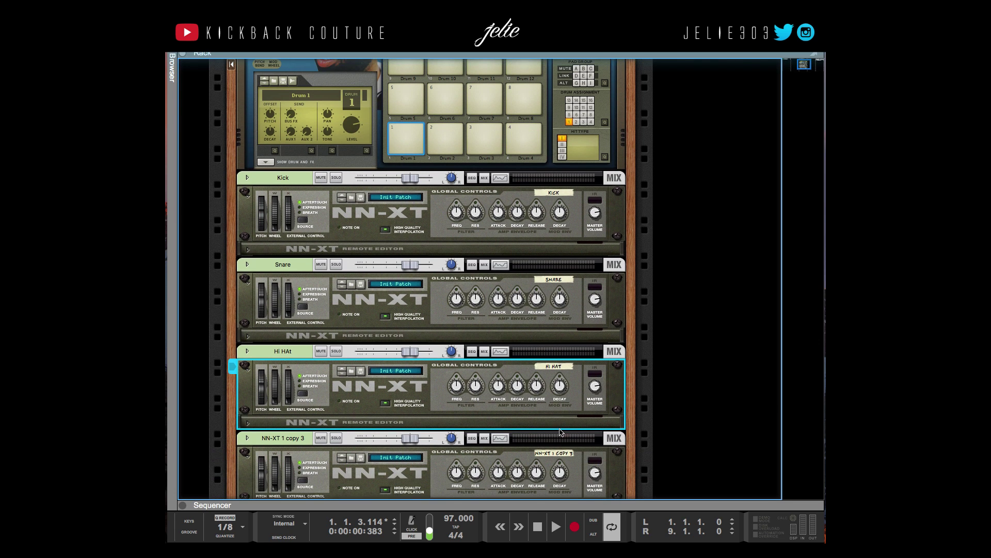
pyautogui.doubleClick(558, 453)
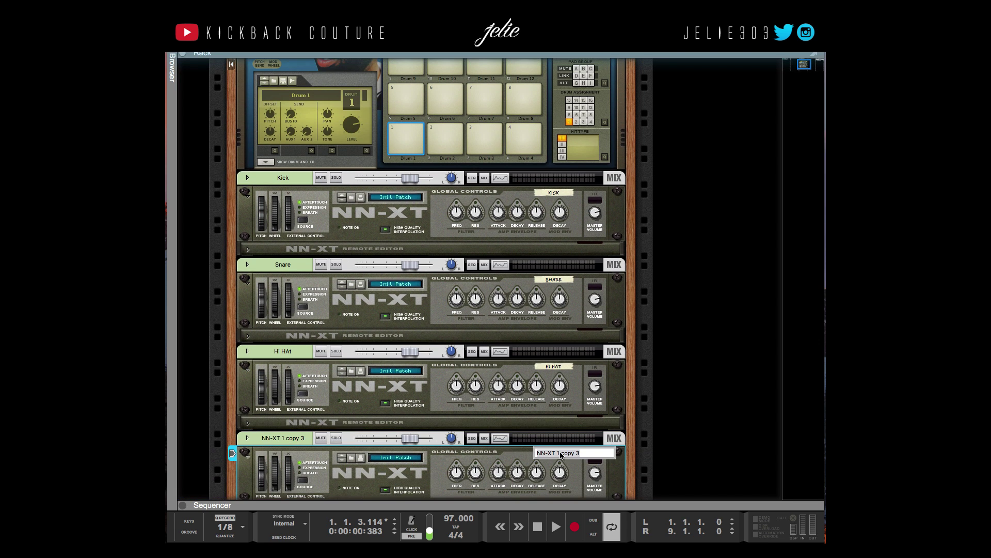
pyautogui.write('c')
pyautogui.write('ymbal')
pyautogui.press('Return')
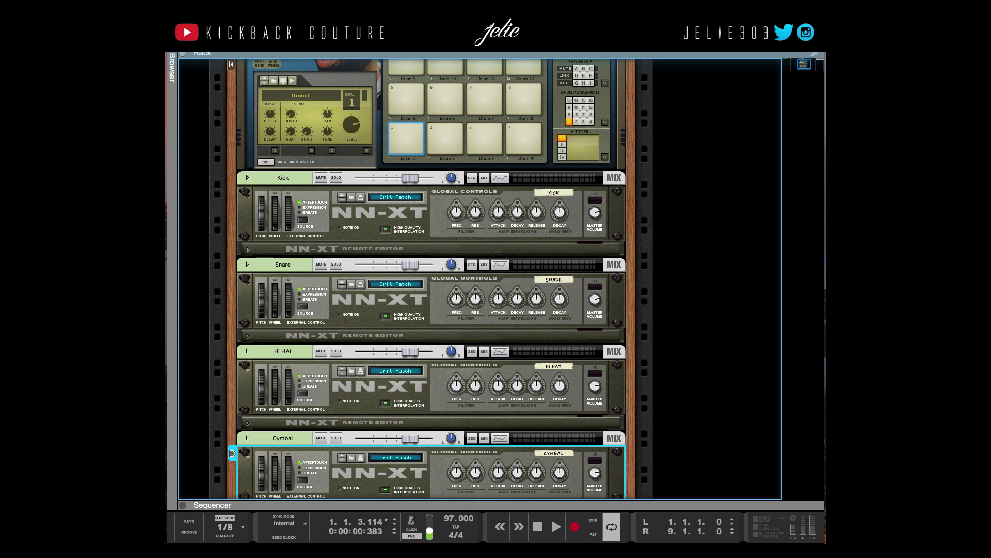
# Correct the capitalization of the third sampler's name so it reads Hi Hat.
pyautogui.doubleClick(557, 367)
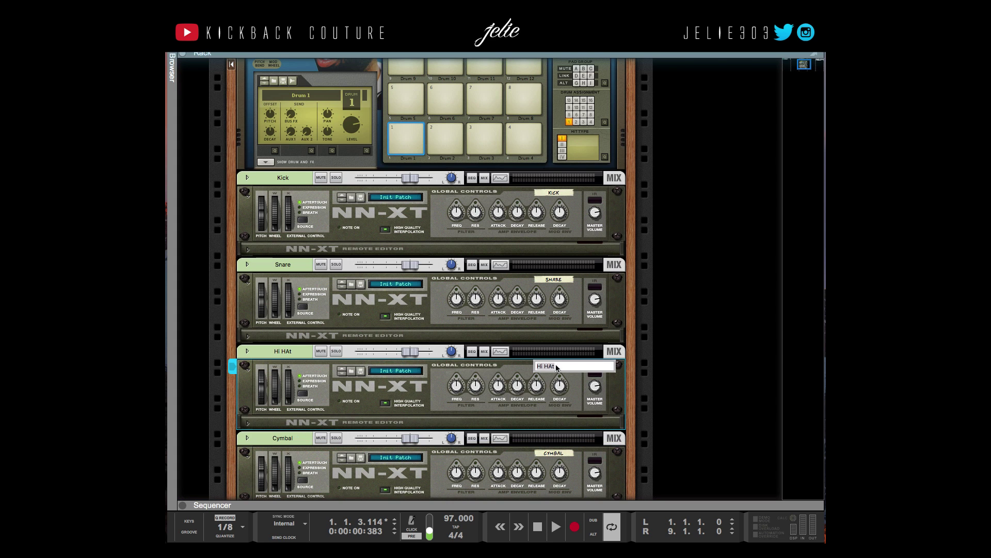
pyautogui.press('BackSpace')
pyautogui.press('BackSpace')
pyautogui.write('at')
pyautogui.press('Return')
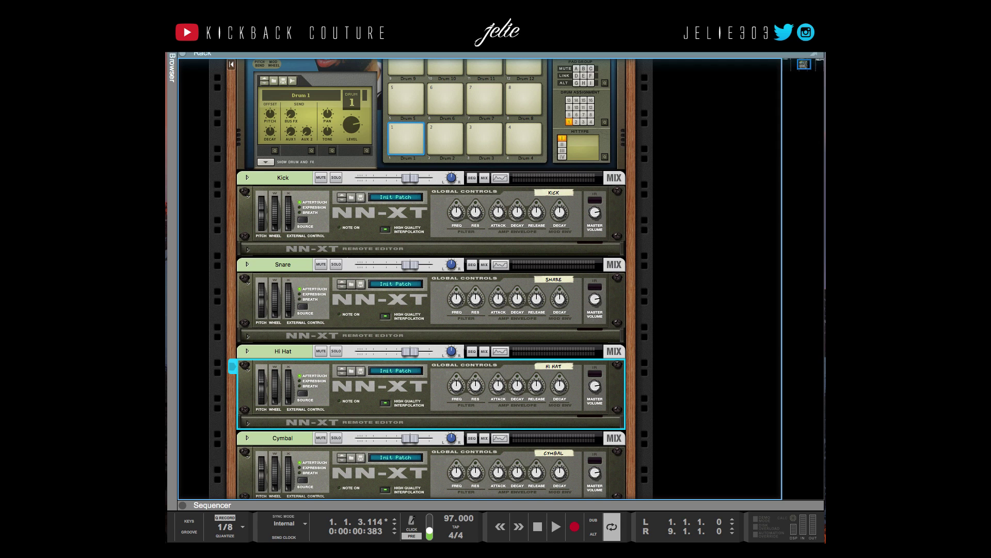
# Set the track color of the Kick, Snare, Hi Hat and Cymbal samplers together to the same light blue as the Kong.
pyautogui.scroll(1, 299, 207)
pyautogui.click(300, 200)
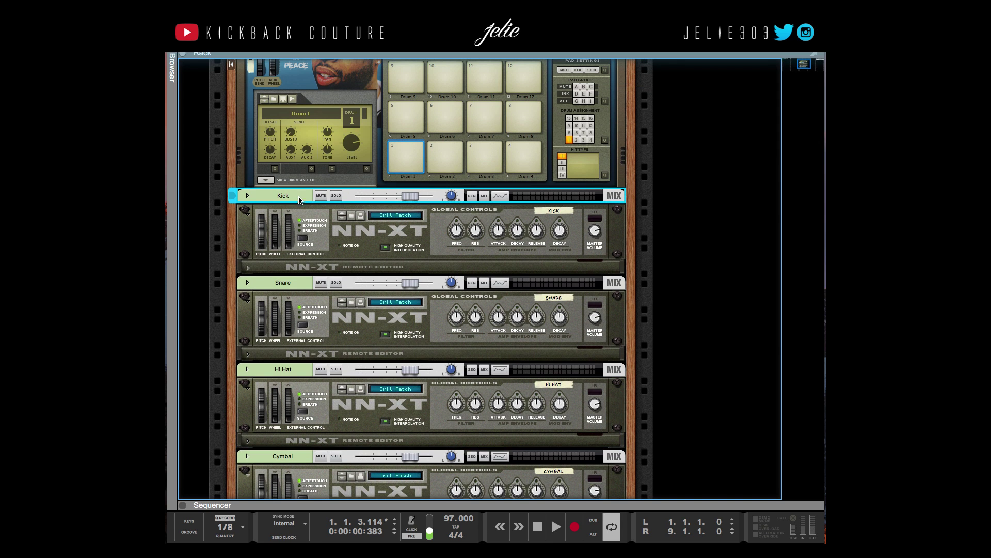
pyautogui.rightClick(302, 459)
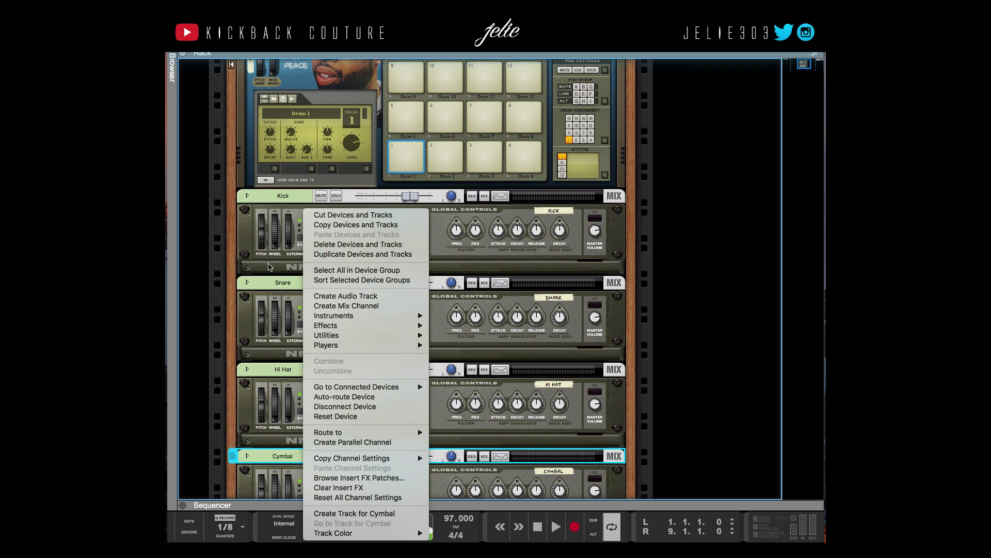
pyautogui.click(282, 206)
pyautogui.keyDown('shift'); pyautogui.click(283, 197); pyautogui.keyUp('shift')
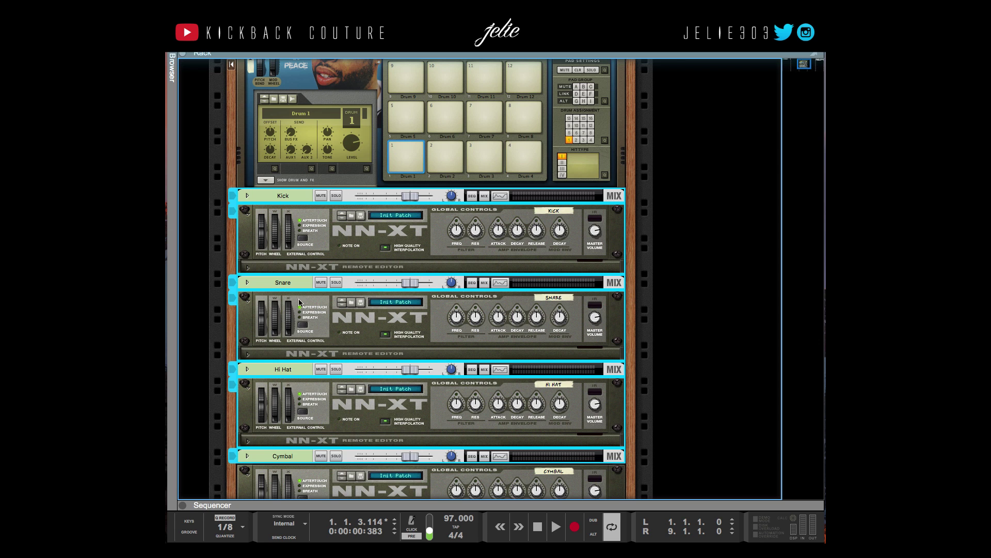
pyautogui.rightClick(287, 373)
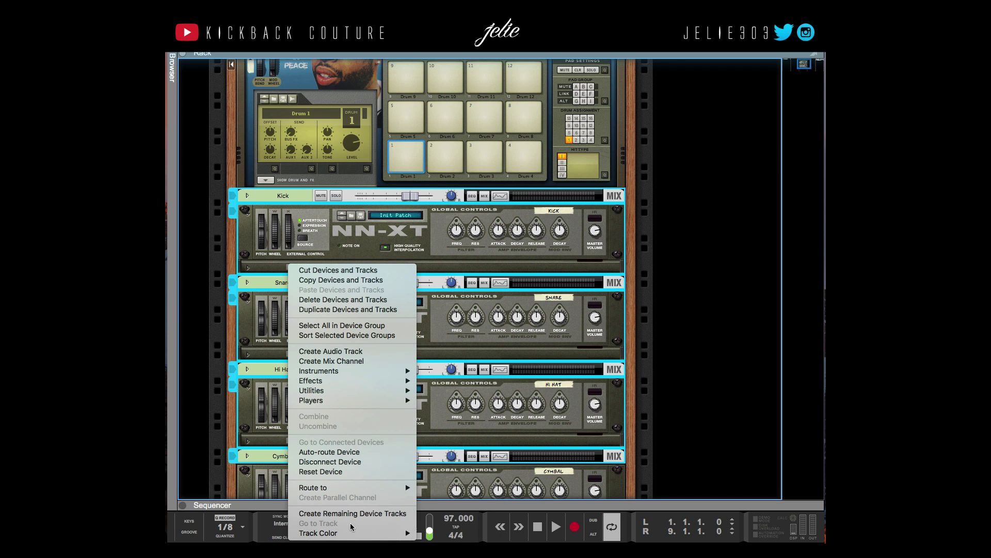
pyautogui.moveTo(355, 533)
pyautogui.click(463, 425)
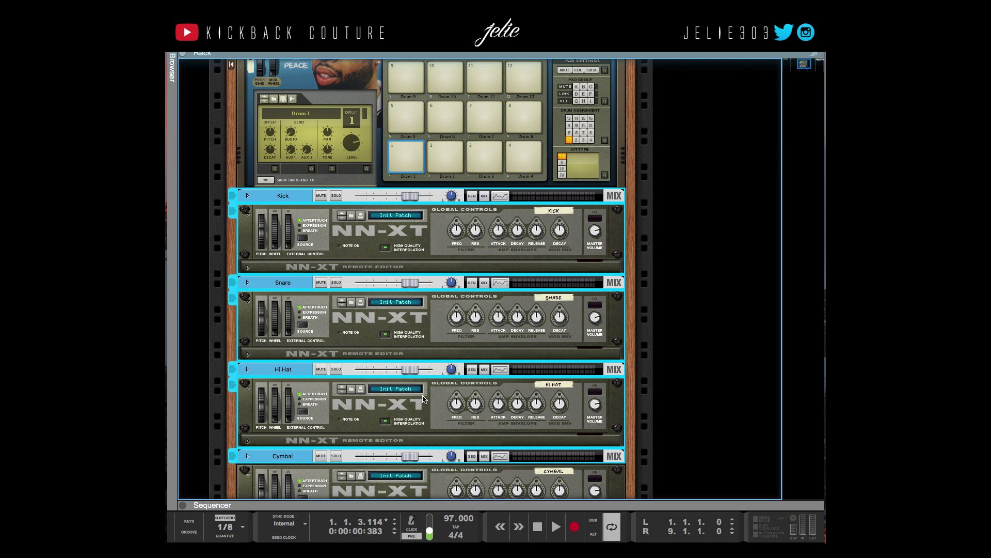
pyautogui.click(694, 193)
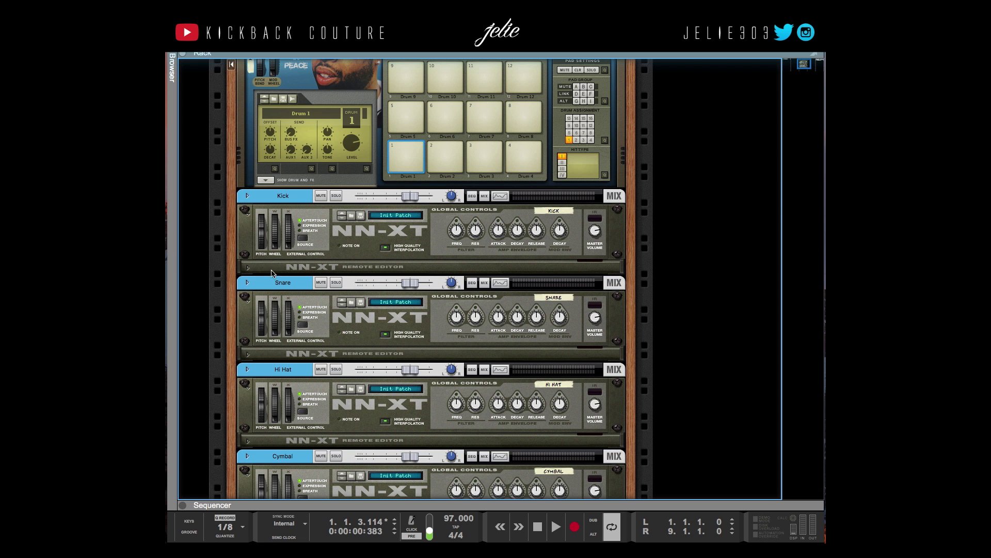
# Unfold the Kick and Cymbal remote editors, show the browser, and load K.C. Crumble Cymbal.wav into the Cymbal sampler.
pyautogui.click(248, 268)
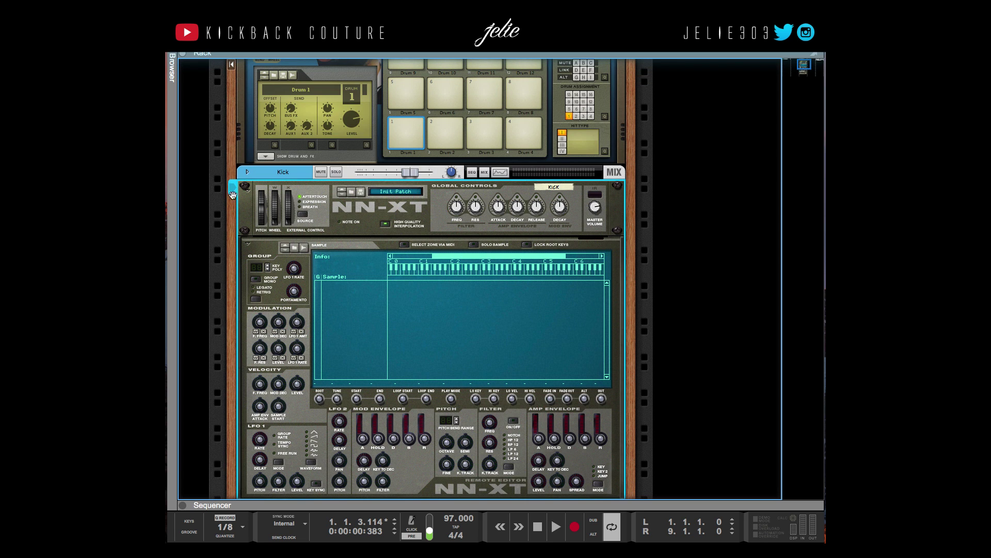
pyautogui.click(169, 53)
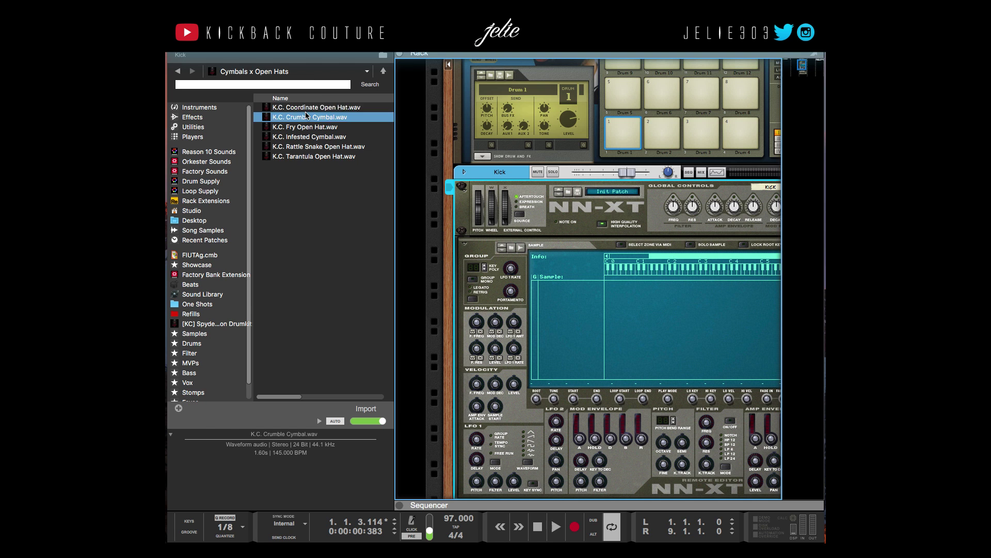
pyautogui.scroll(-6, 493, 233)
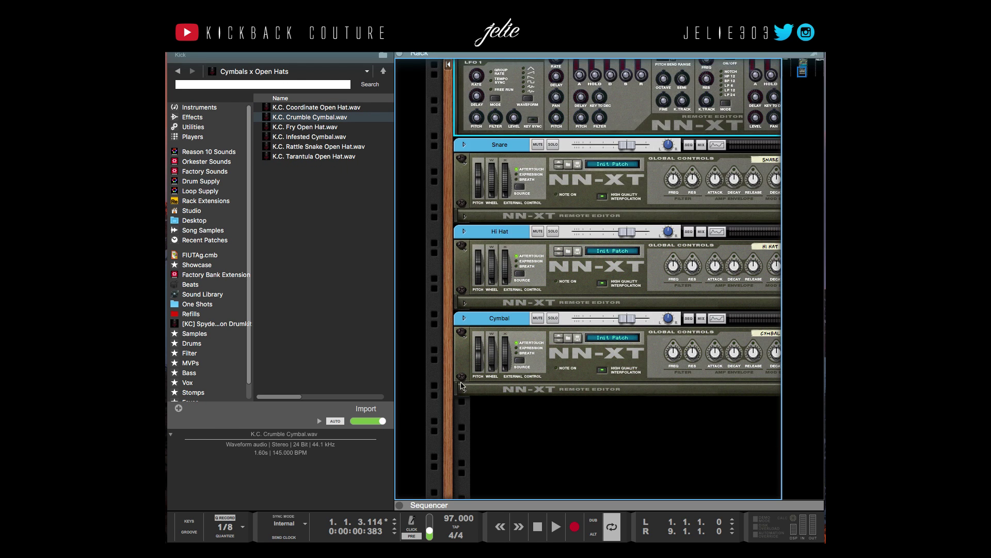
pyautogui.click(462, 387)
pyautogui.click(332, 118)
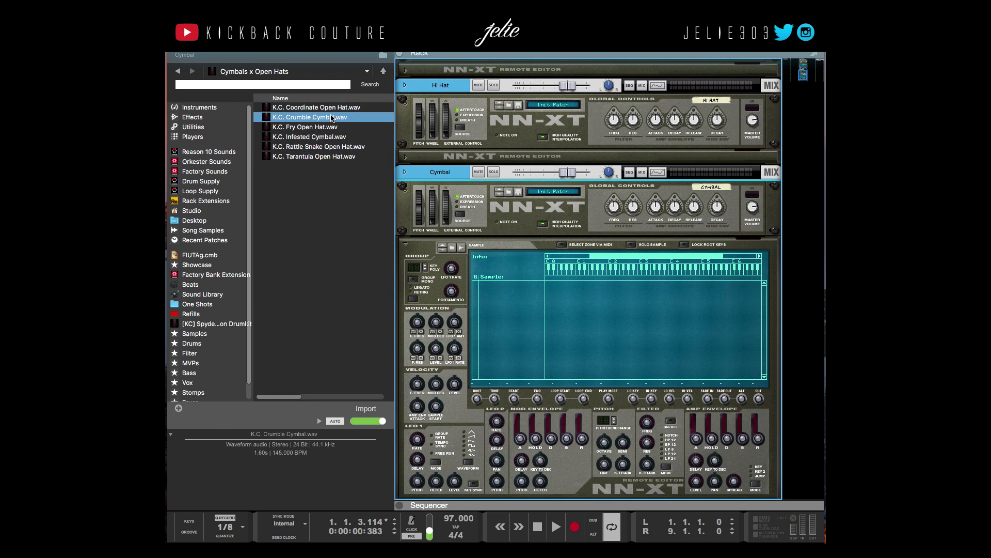
pyautogui.moveTo(331, 118); pyautogui.dragTo(590, 336)
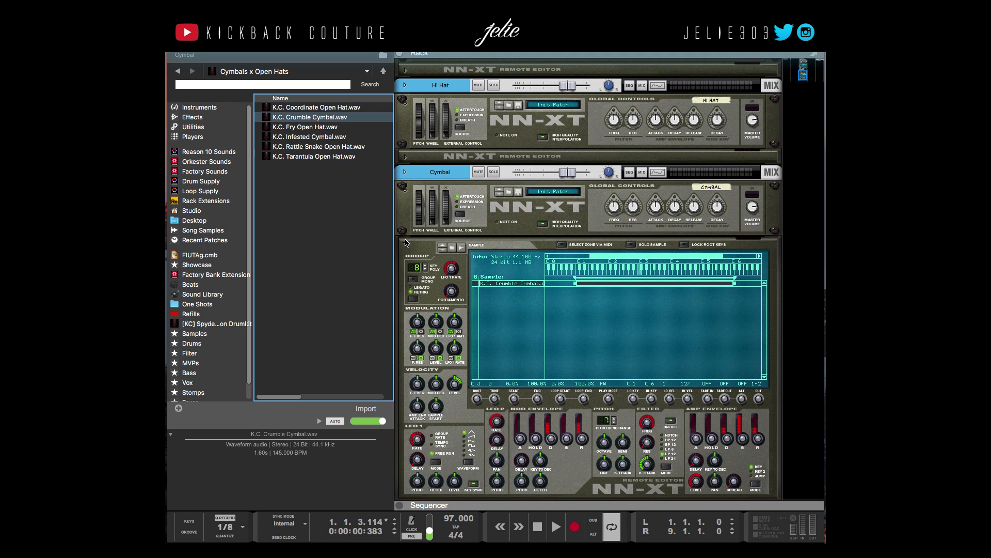
# Unfold the Hi Hat sampler's remote editor and load K.C. Prey Hi Hat.wav from the drumkit's Hi Hats folder into it.
pyautogui.click(407, 157)
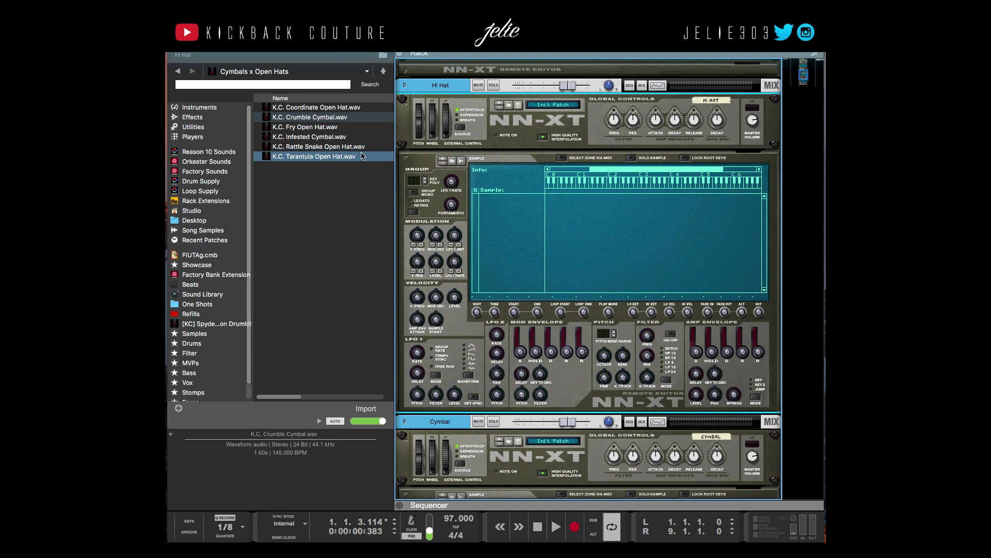
pyautogui.click(178, 70)
pyautogui.click(289, 146)
pyautogui.doubleClick(289, 147)
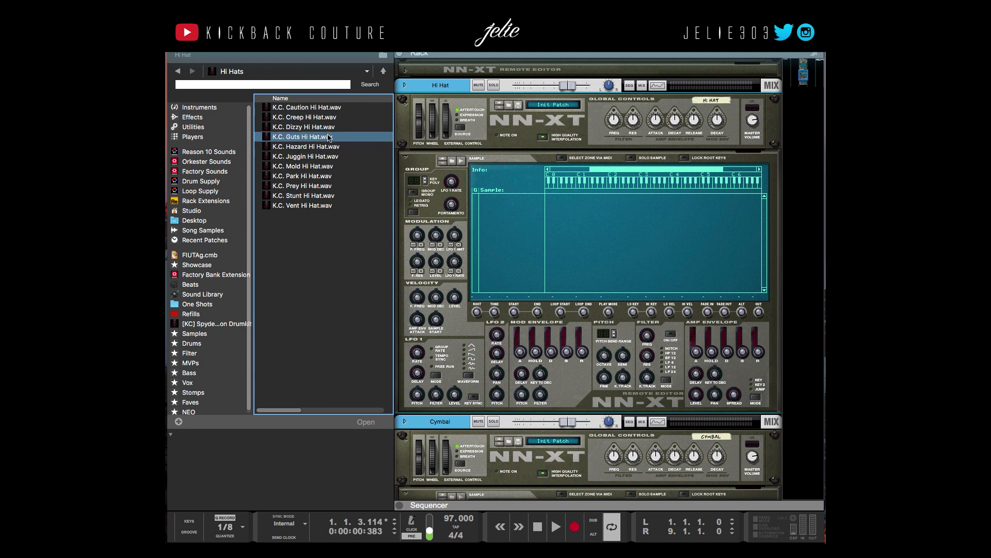
pyautogui.click(332, 118)
pyautogui.click(330, 127)
pyautogui.click(328, 147)
pyautogui.click(326, 166)
pyautogui.moveTo(326, 185); pyautogui.dragTo(589, 249)
# Unfold the Snare sampler's remote editor and load K.C. Cuban Link Snare.wav from the drumkit's Snares folder into it.
pyautogui.scroll(1, 413, 104)
pyautogui.scroll(3, 413, 103)
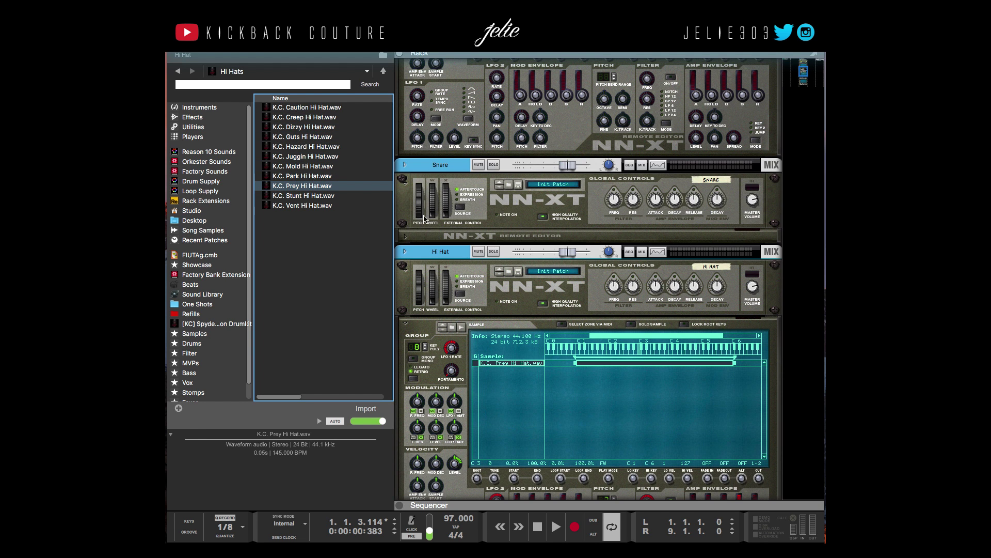
pyautogui.click(406, 237)
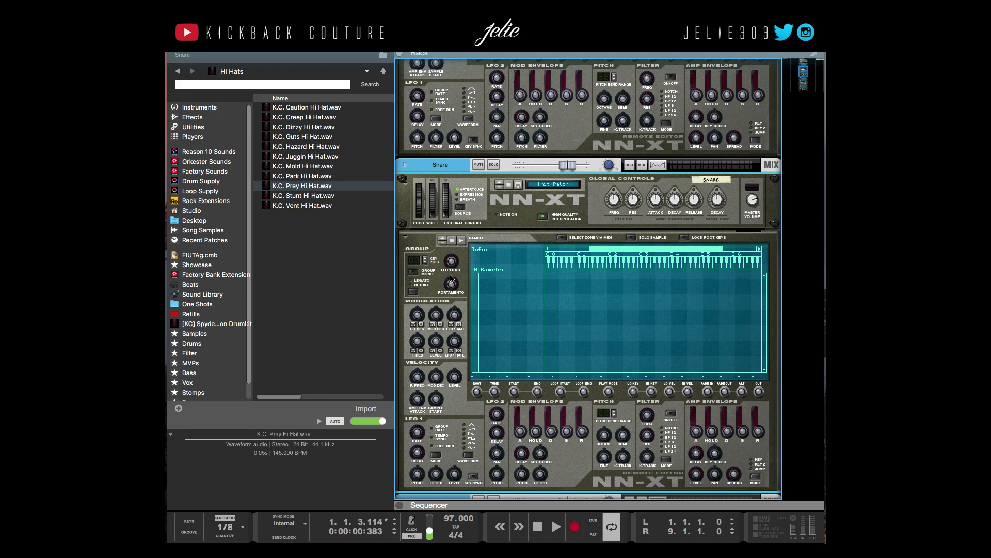
pyautogui.click(177, 73)
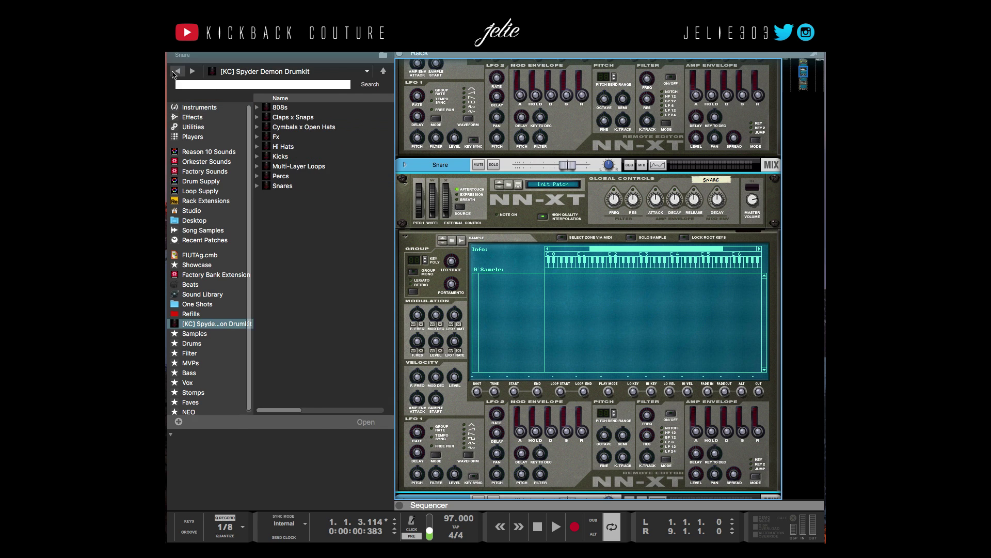
pyautogui.click(298, 176)
pyautogui.click(299, 186)
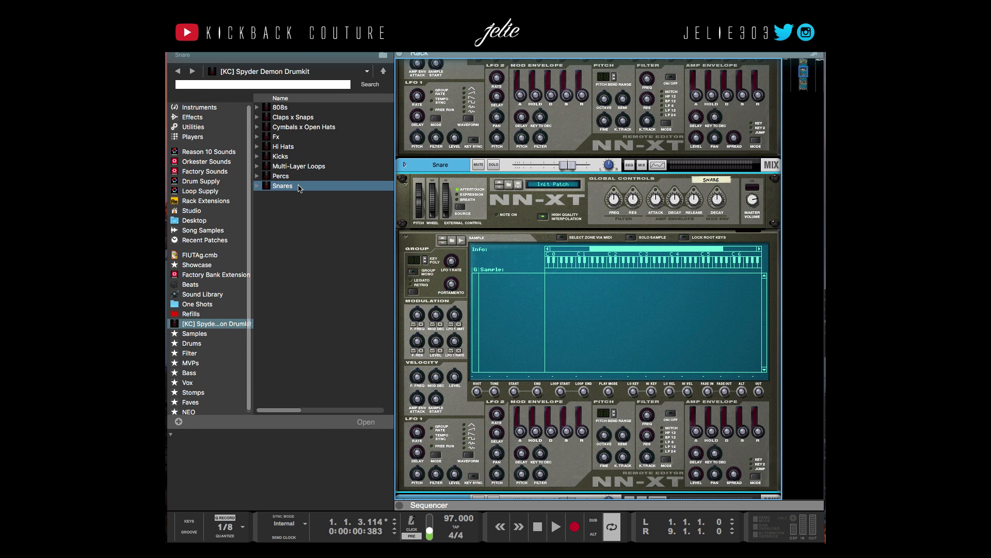
pyautogui.doubleClick(299, 186)
pyautogui.click(319, 146)
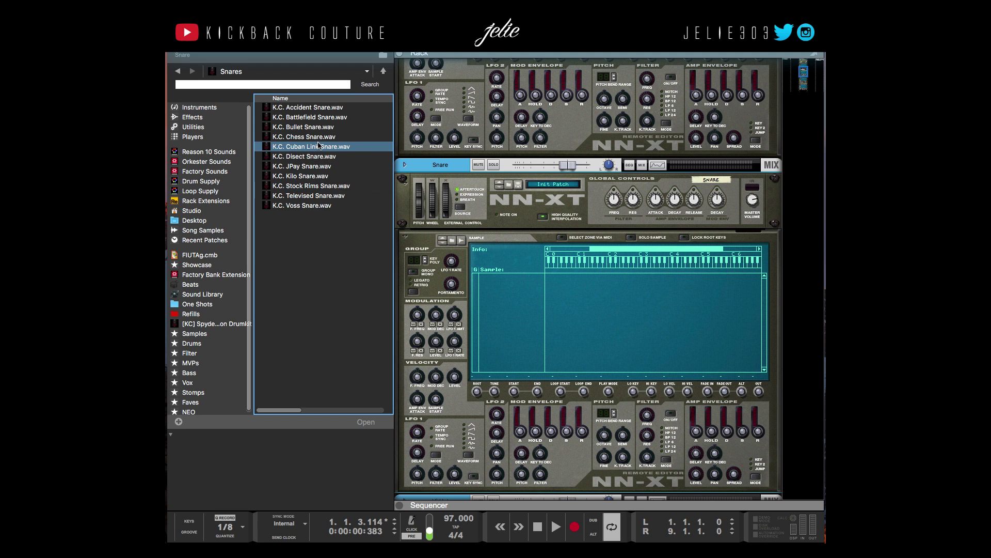
pyautogui.moveTo(317, 146); pyautogui.dragTo(472, 271)
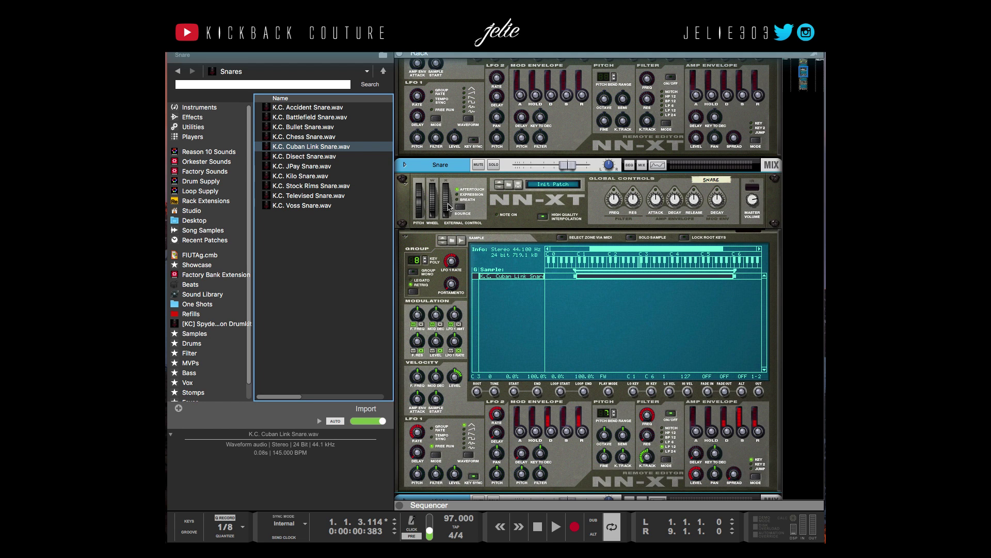
# Go back out of the Snares folder and open the drumkit's Kicks folder in the browser.
pyautogui.scroll(8, 434, 201)
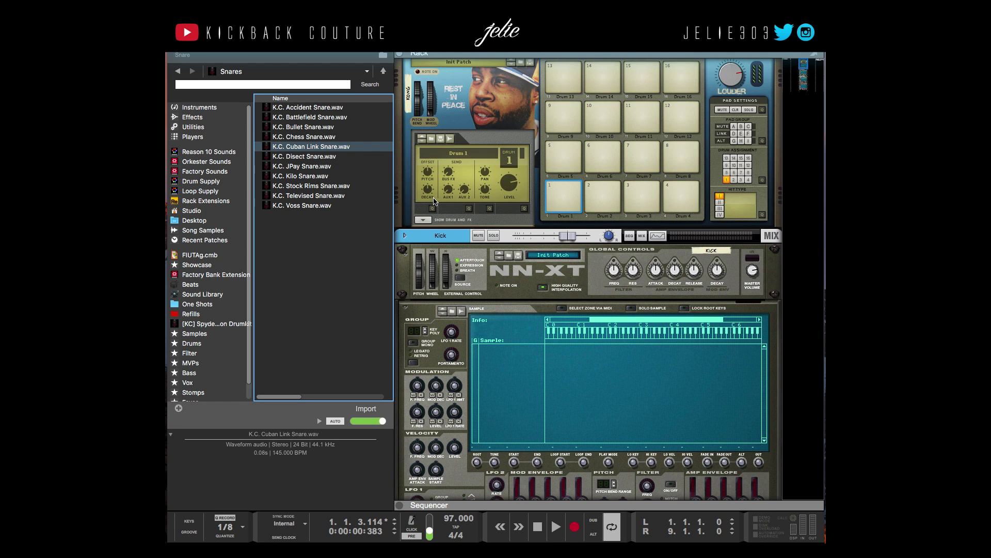
pyautogui.click(177, 71)
pyautogui.click(312, 159)
pyautogui.doubleClick(312, 159)
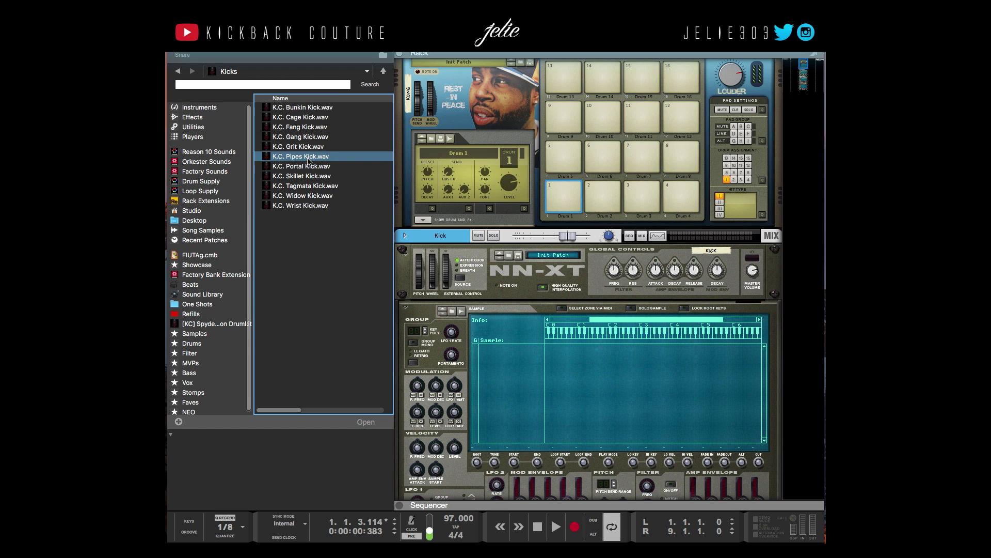
# Audition the samples in the Kicks folder and load K.C. Wrist Kick.wav into the Kick sampler.
pyautogui.click(324, 127)
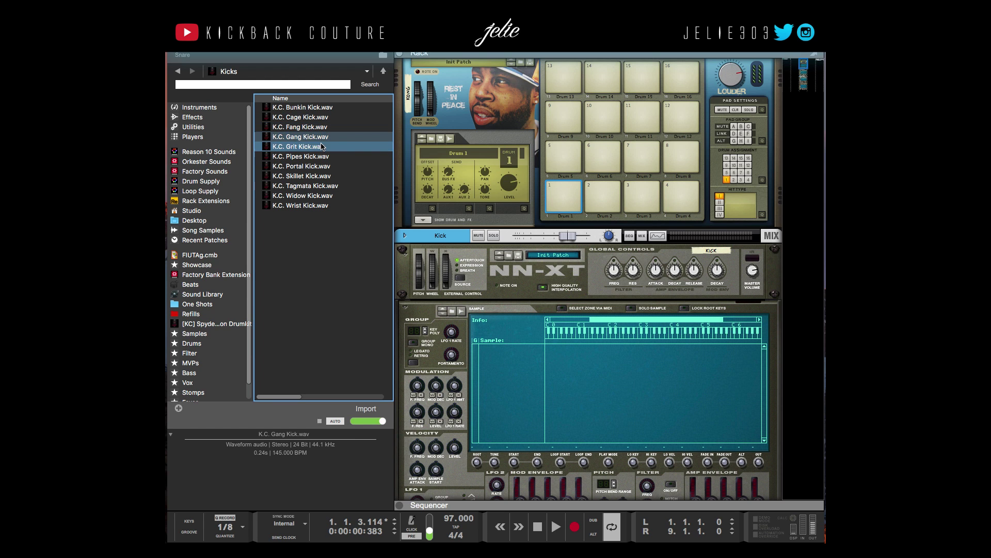
pyautogui.click(322, 156)
pyautogui.click(319, 169)
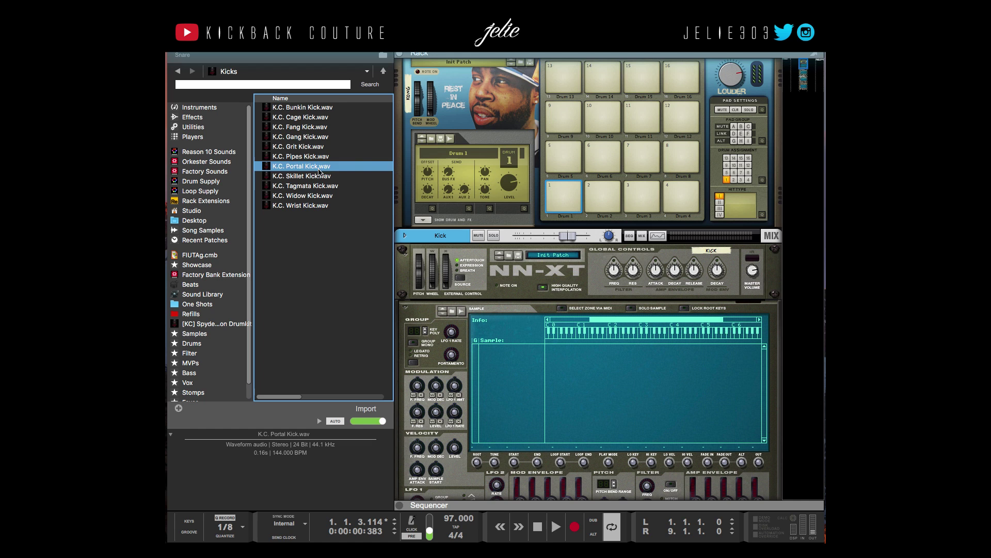
pyautogui.click(316, 179)
pyautogui.click(318, 197)
pyautogui.click(318, 187)
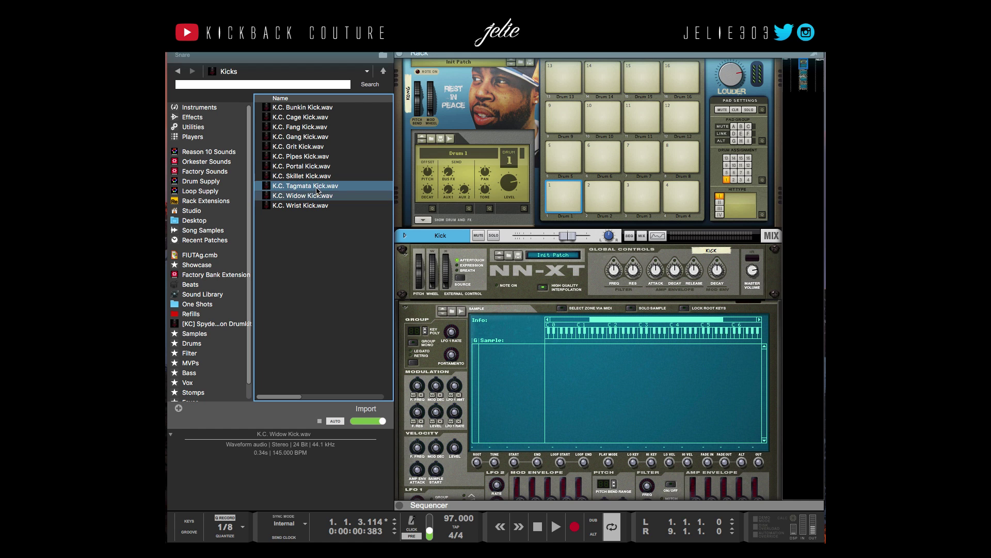
pyautogui.click(320, 196)
pyautogui.click(318, 206)
pyautogui.click(313, 126)
pyautogui.moveTo(316, 205); pyautogui.dragTo(589, 401)
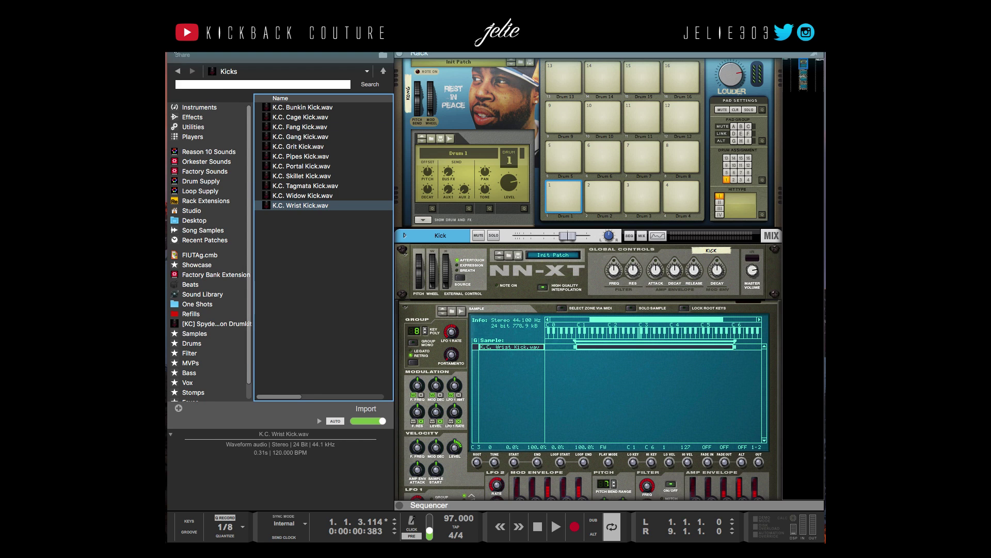
# Hide the browser, bring the Kong into view and play its pads 1 to 4 in turn.
pyautogui.click(174, 53)
pyautogui.moveTo(569, 249); pyautogui.dragTo(654, 220)
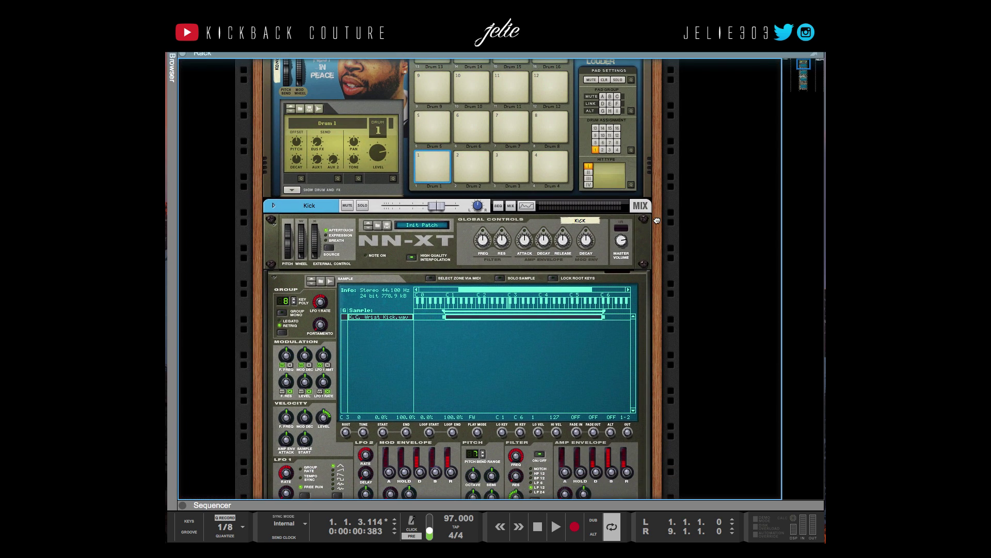
pyautogui.scroll(1, 469, 262)
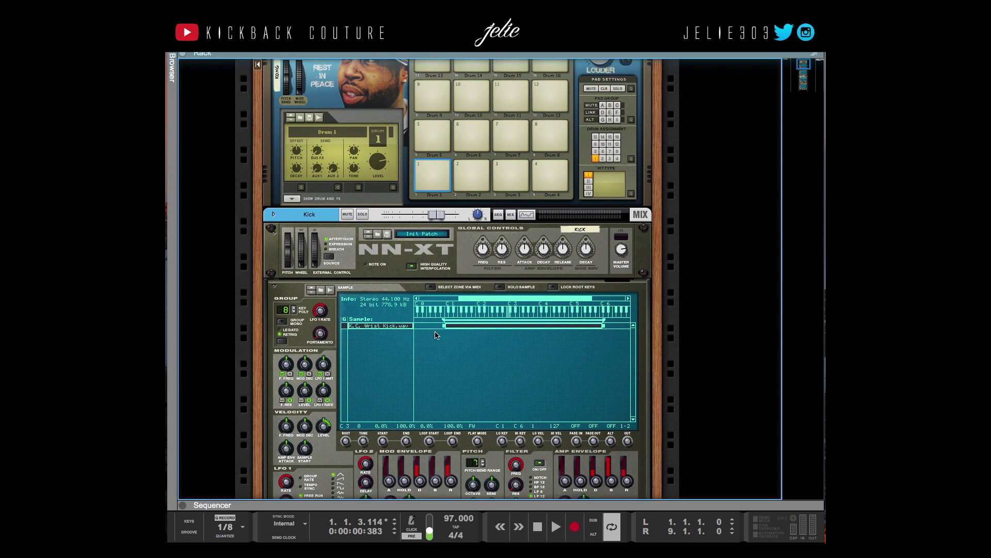
pyautogui.click(430, 175)
pyautogui.click(479, 169)
pyautogui.click(511, 170)
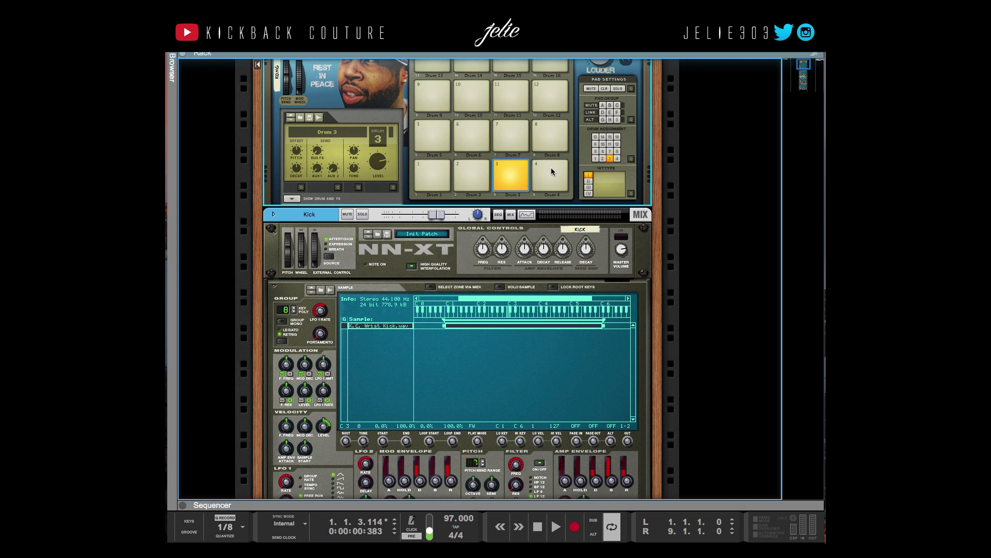
pyautogui.click(550, 168)
pyautogui.click(443, 170)
pyautogui.click(477, 172)
pyautogui.click(510, 169)
pyautogui.click(545, 171)
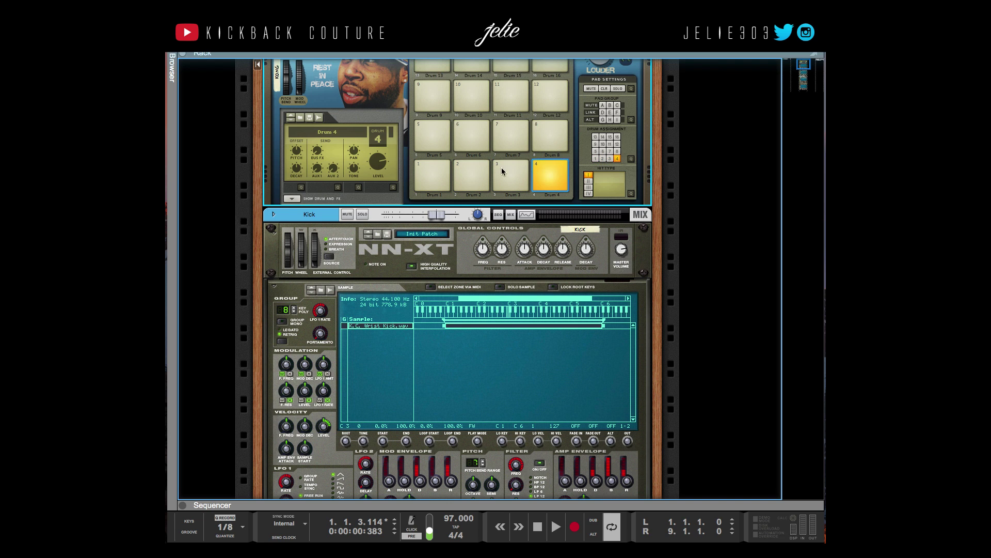
pyautogui.click(442, 170)
# Flip the rack to its back and cable Kong's pad 1 and 2 Gate Outs to the Kick and Snare samplers' sequencer control Gate inputs.
pyautogui.press('Tab')
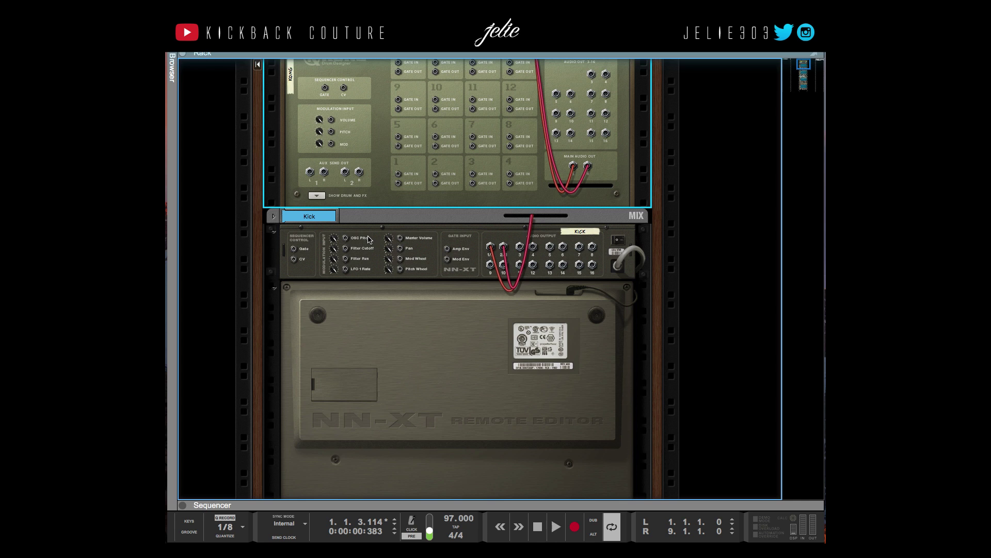
pyautogui.moveTo(293, 291); pyautogui.dragTo(397, 225)
pyautogui.scroll(-5, 384, 253)
pyautogui.scroll(-5, 384, 254)
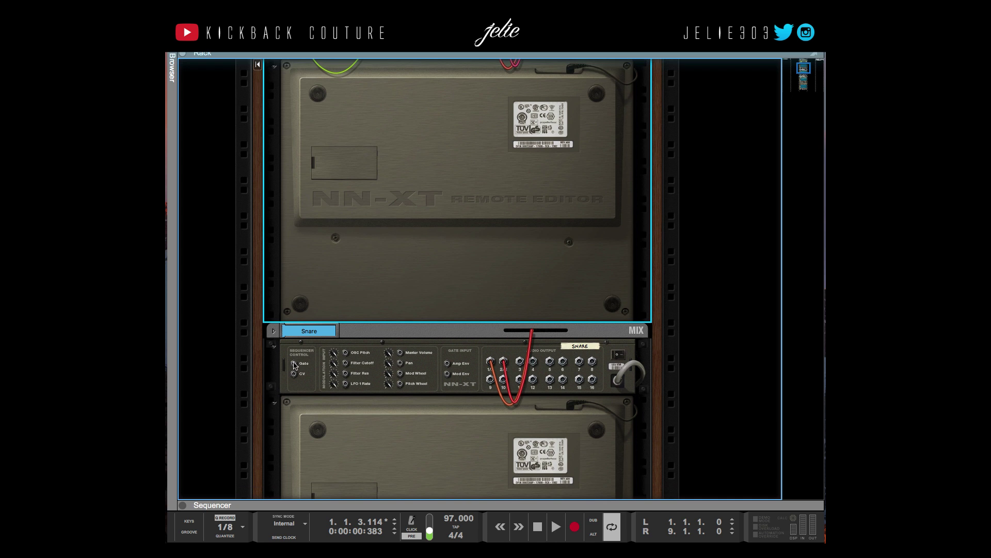
pyautogui.moveTo(292, 376); pyautogui.dragTo(433, 137)
pyautogui.scroll(-7, 321, 346)
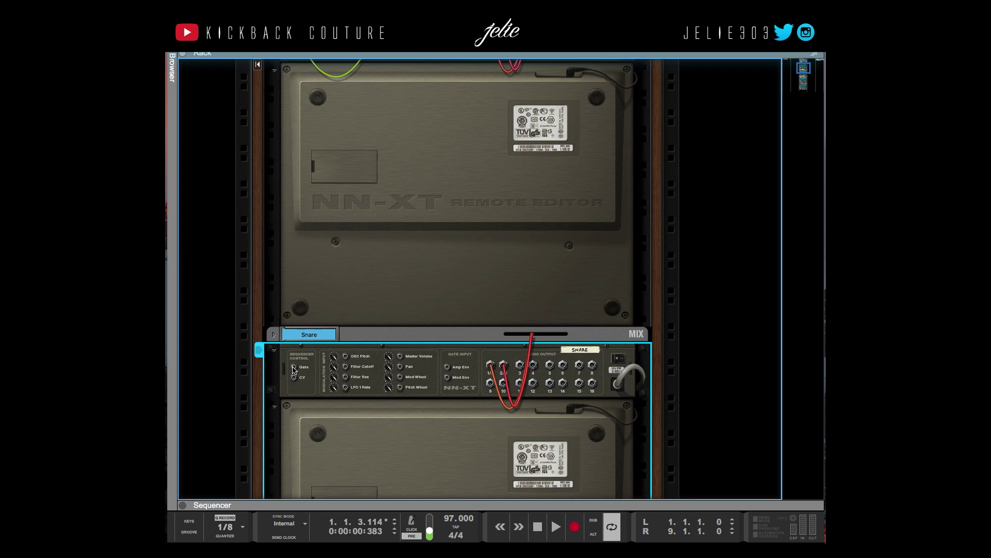
pyautogui.moveTo(293, 369); pyautogui.dragTo(435, 140)
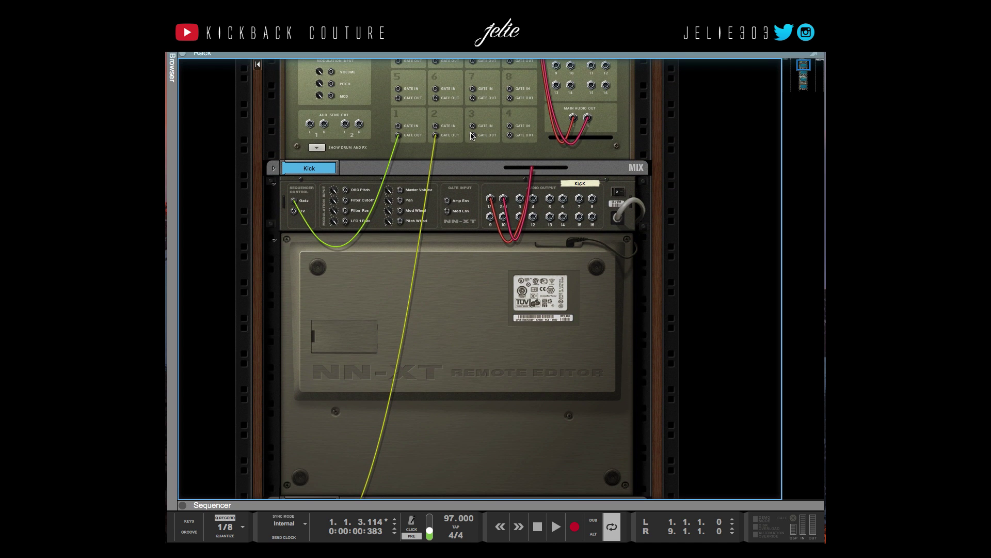
# Cable Kong's pad 3 and 4 Gate Outs to the sequencer control Gate inputs of the Hi Hat and Cymbal samplers.
pyautogui.scroll(-4, 433, 149)
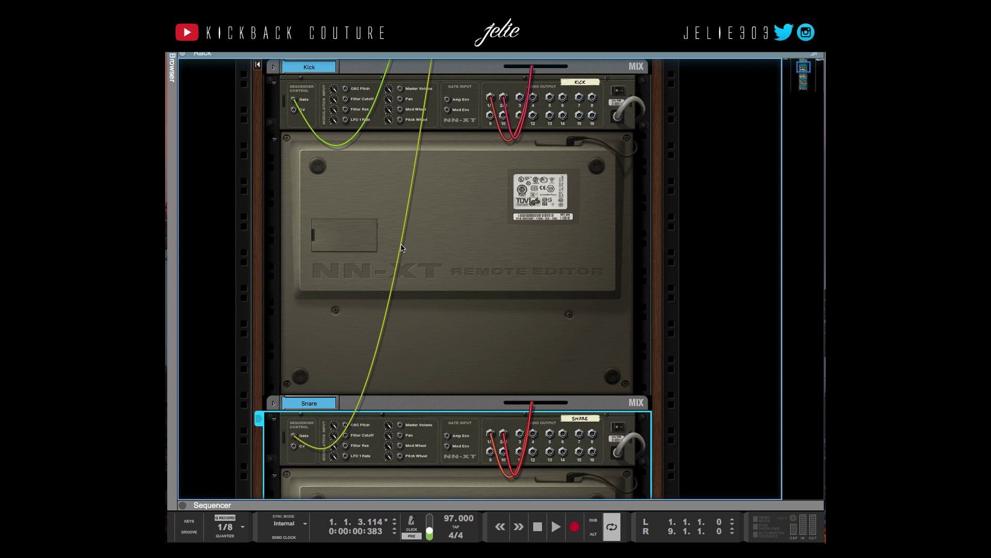
pyautogui.scroll(3, 405, 227)
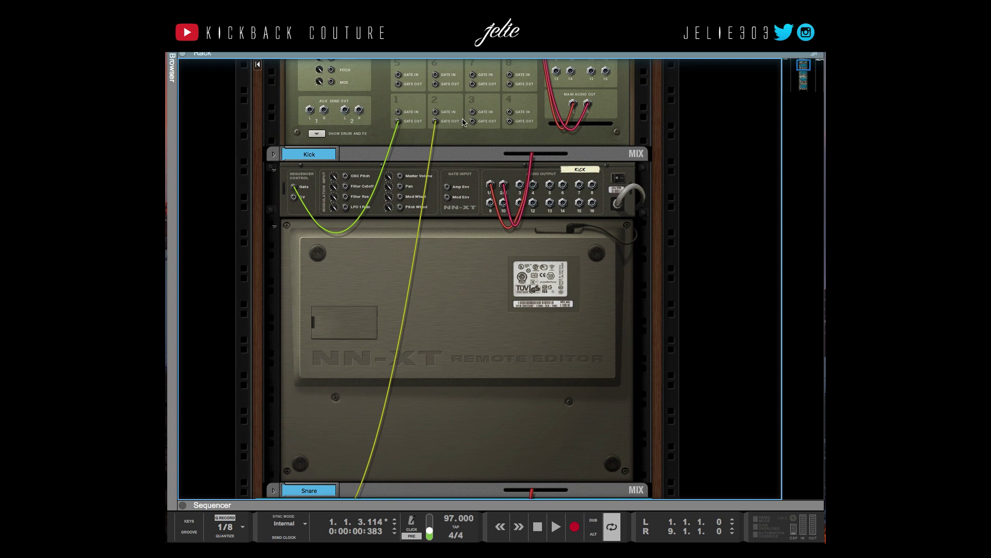
pyautogui.scroll(-1, 481, 120)
pyautogui.moveTo(473, 122); pyautogui.dragTo(510, 170)
pyautogui.scroll(-10, 297, 455)
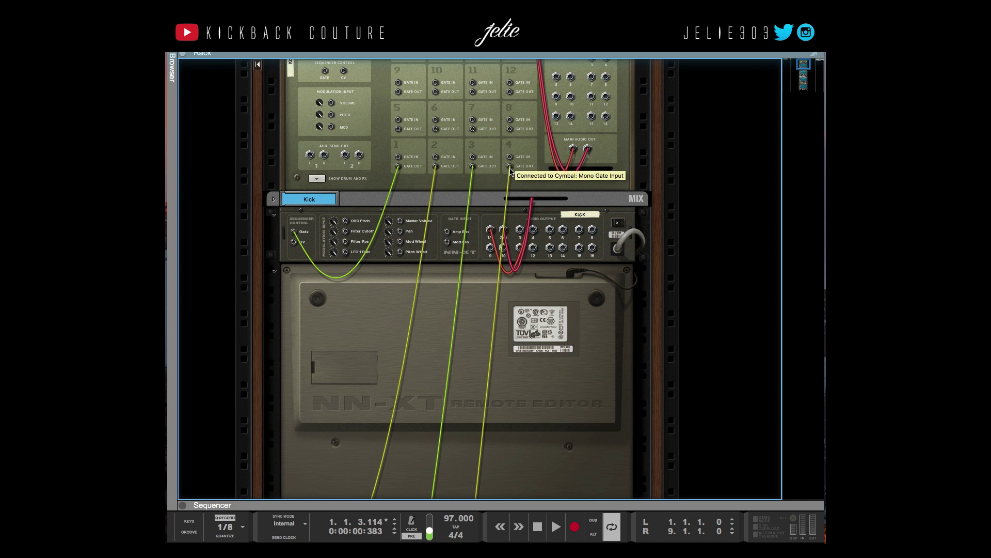
# Flip the rack back to its front and make the Kong the active instrument.
pyautogui.press('Tab')
pyautogui.scroll(3, 341, 155)
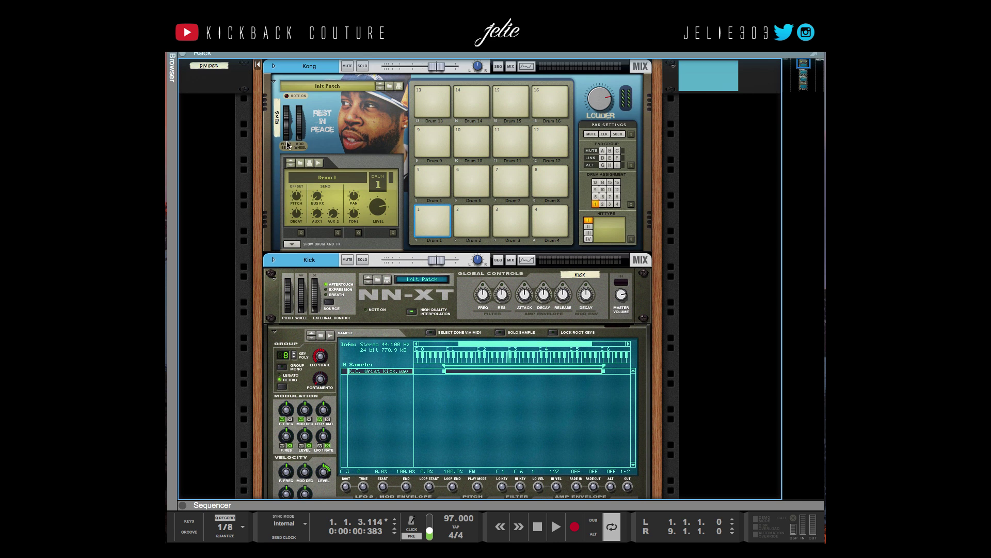
pyautogui.click(266, 84)
pyautogui.click(257, 80)
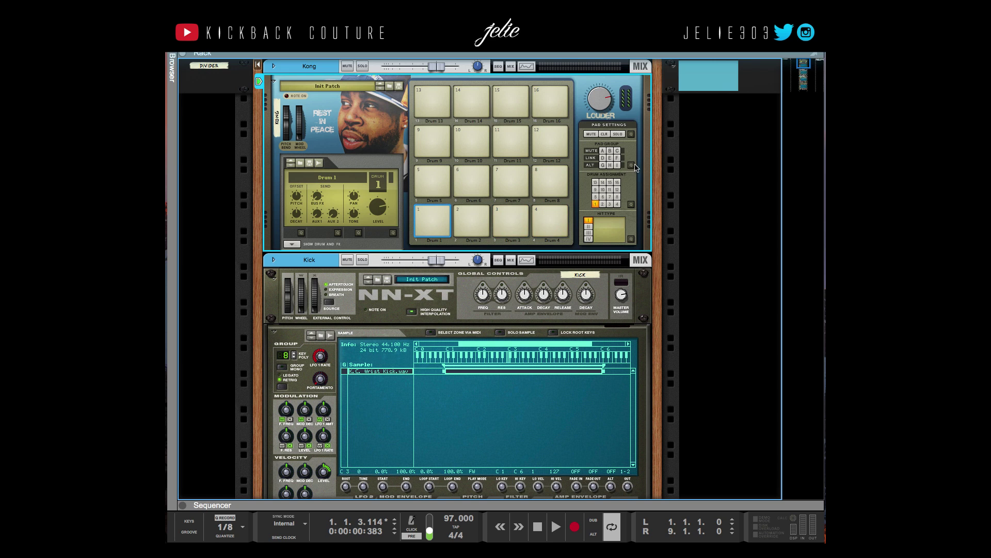
# Assign Kong pads 3 and 4 to Mute group A in the pad group Quick Edit Mode.
pyautogui.moveTo(625, 167)
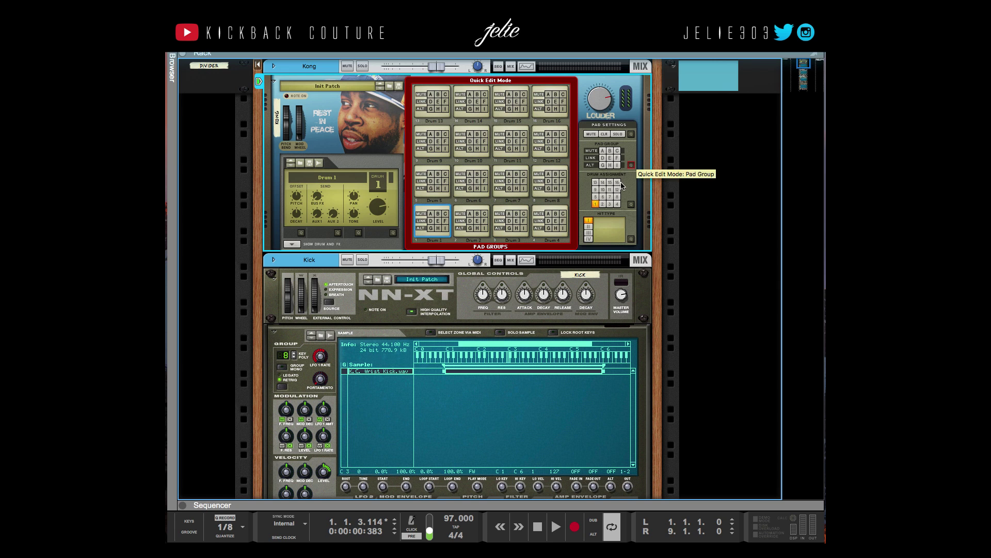
pyautogui.click(510, 213)
pyautogui.click(549, 215)
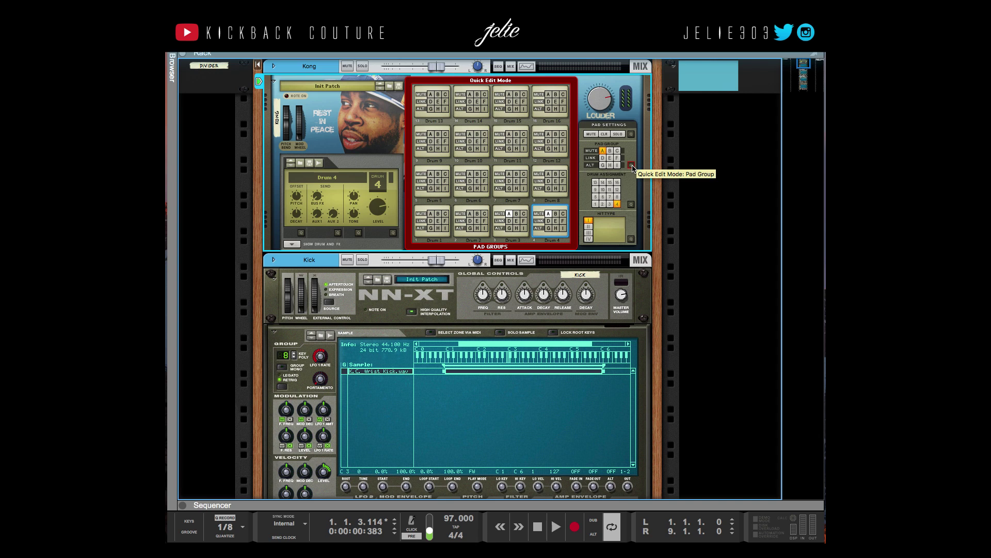
pyautogui.click(631, 166)
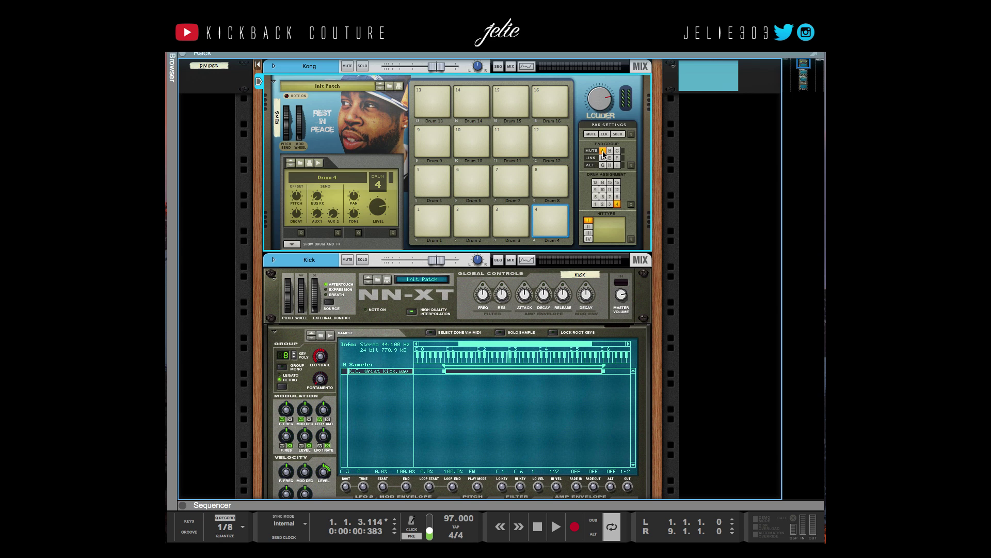
# Assign Kong pads 1 and 2 to Link group D in pad group Quick Edit Mode, and test pad 3 after leaving it.
pyautogui.click(631, 165)
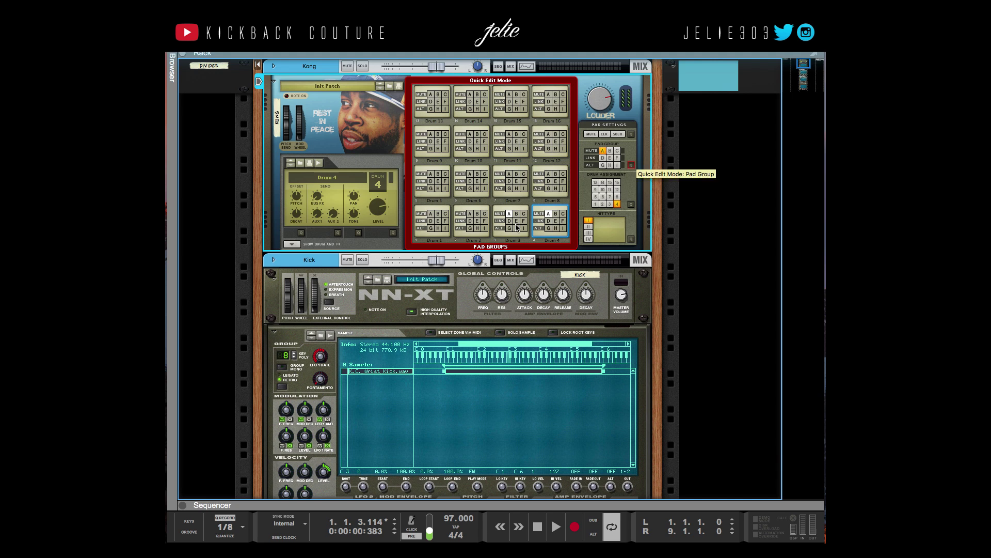
pyautogui.click(431, 221)
pyautogui.click(470, 222)
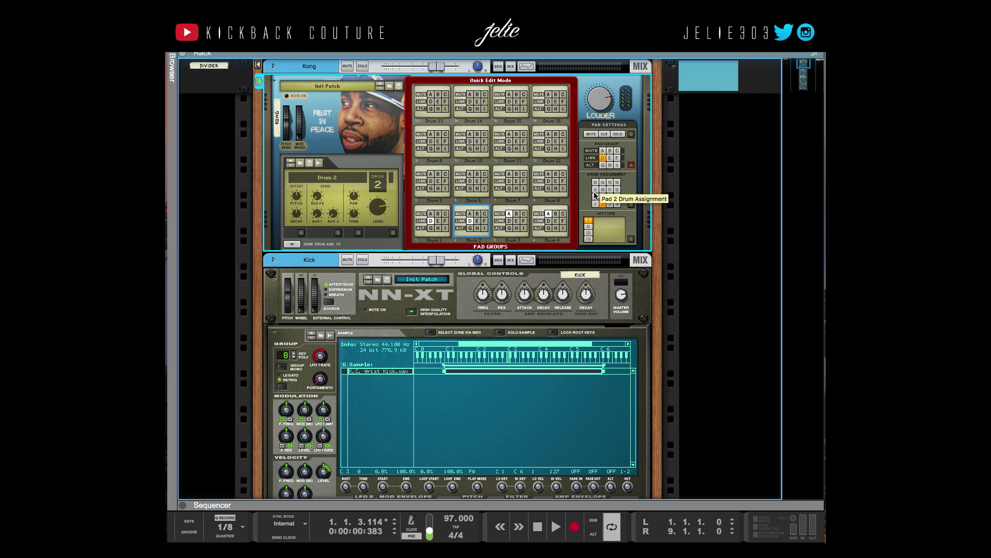
pyautogui.click(632, 165)
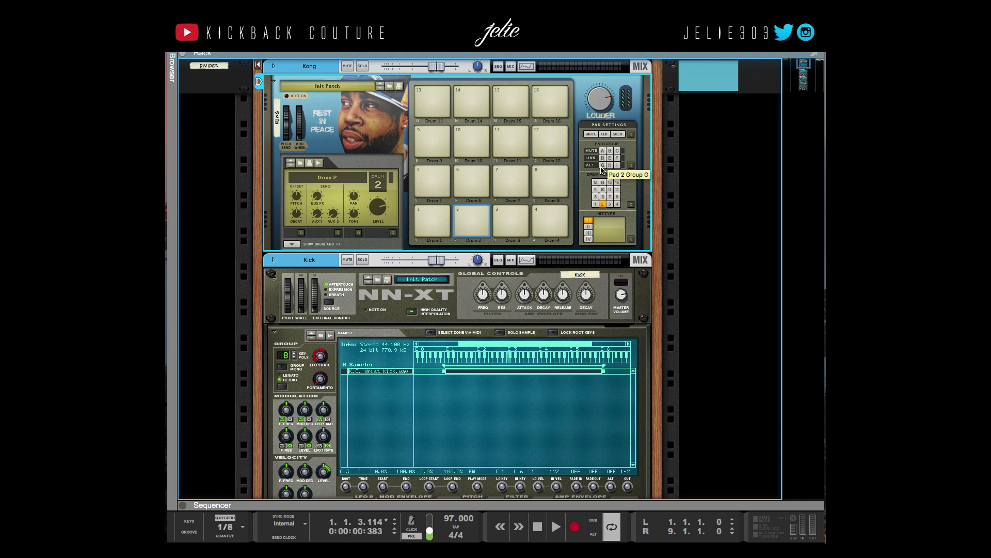
pyautogui.click(511, 222)
pyautogui.click(513, 222)
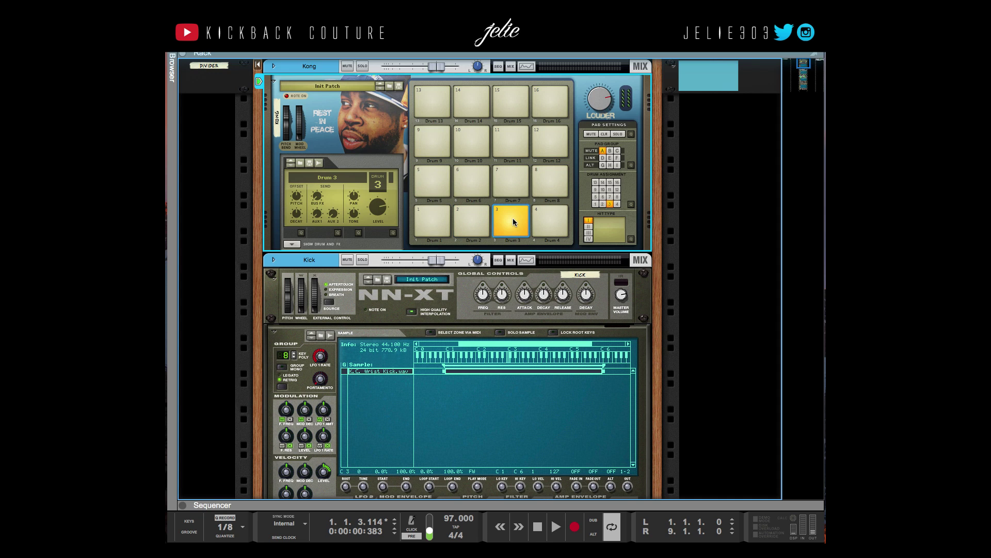
# Show the browser and load K.C. Dizzy Hi Hat.wav from the Spyder Demon Drumkit's Hi Hats folder into the Cymbal sampler.
pyautogui.press('F3')
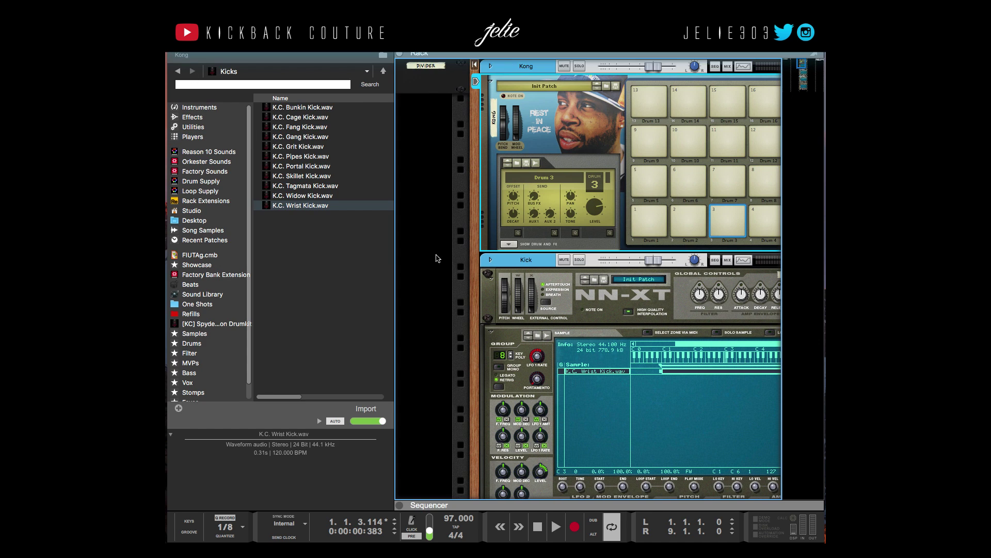
pyautogui.scroll(-10, 458, 253)
pyautogui.scroll(-10, 466, 255)
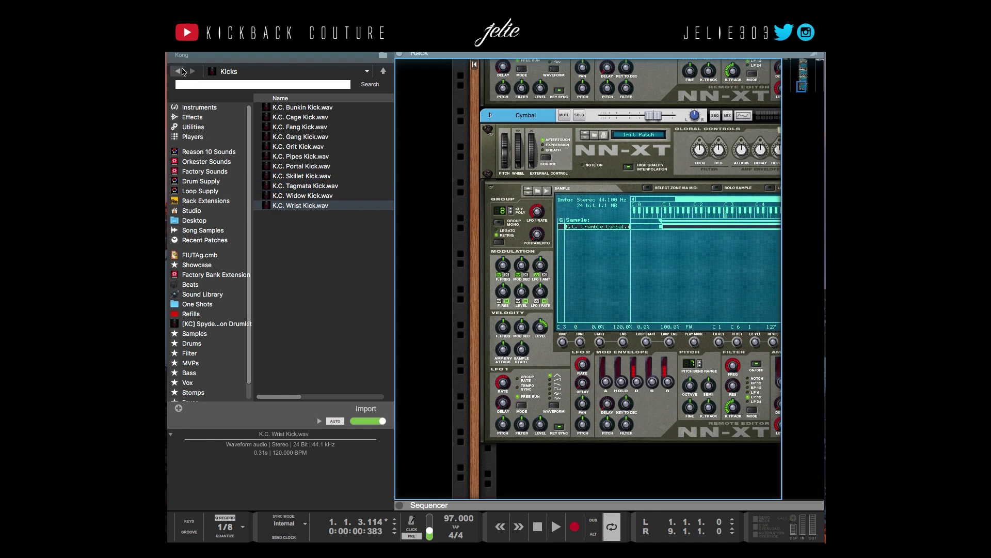
pyautogui.click(216, 323)
pyautogui.click(301, 129)
pyautogui.click(301, 146)
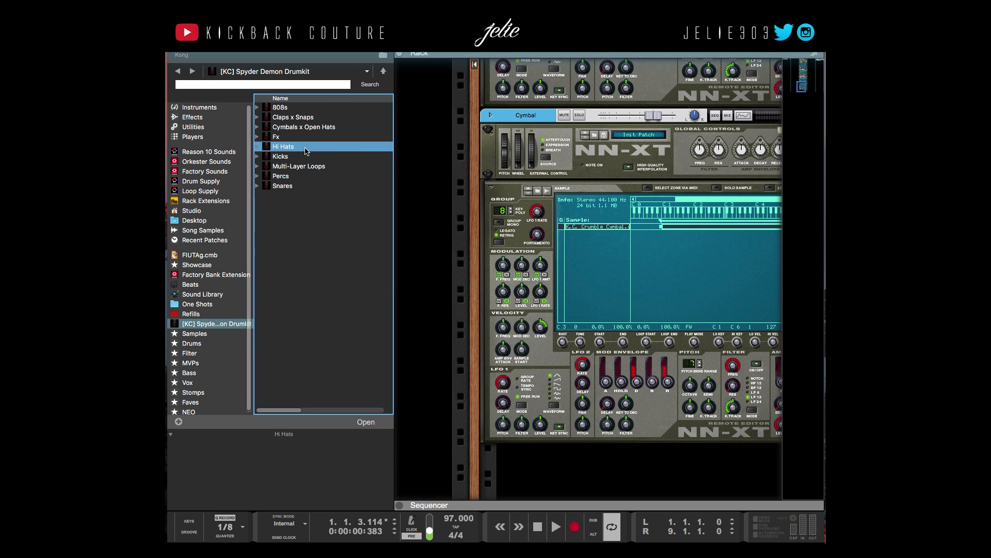
pyautogui.doubleClick(301, 146)
pyautogui.click(332, 117)
pyautogui.moveTo(304, 127); pyautogui.dragTo(671, 280)
# Return to the Kong and play pads 3 and 4 alternately to compare their sounds.
pyautogui.scroll(10, 538, 195)
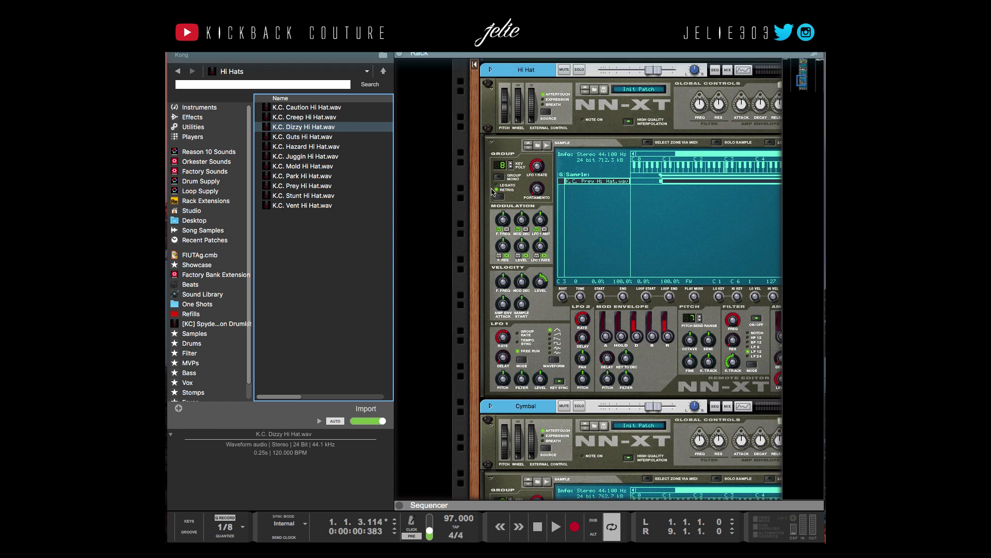
pyautogui.scroll(4, 484, 181)
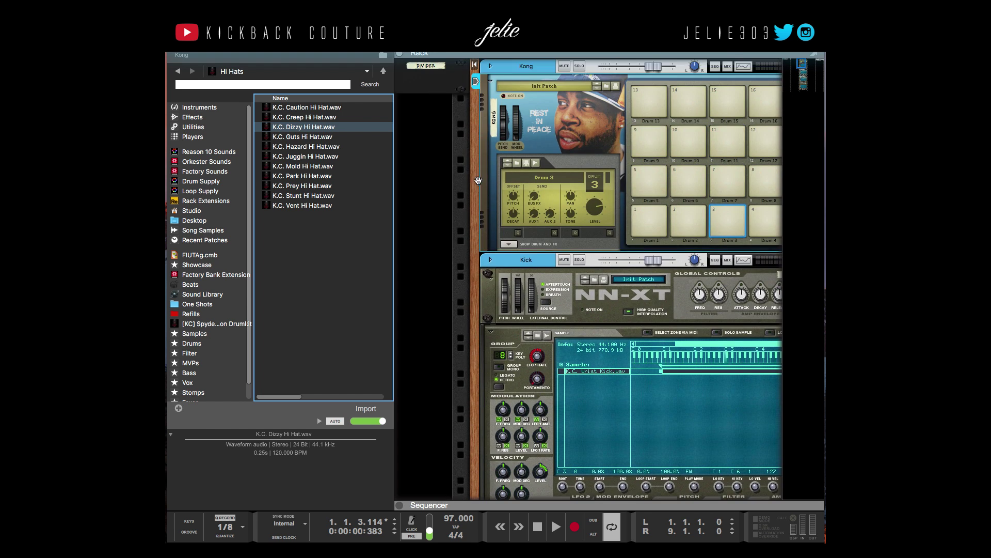
pyautogui.moveTo(475, 176); pyautogui.dragTo(375, 167)
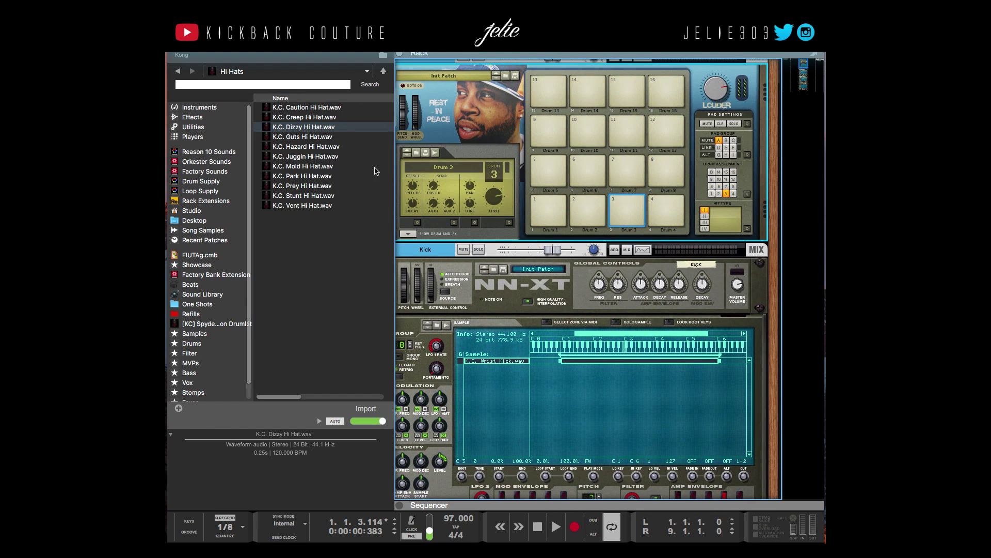
pyautogui.click(668, 206)
pyautogui.click(637, 210)
pyautogui.click(666, 207)
pyautogui.click(639, 205)
# In pad group Quick Edit Mode, take Kong pads 3 and 4 out of Mute group A and assign both to Alt group G.
pyautogui.click(747, 155)
pyautogui.click(663, 205)
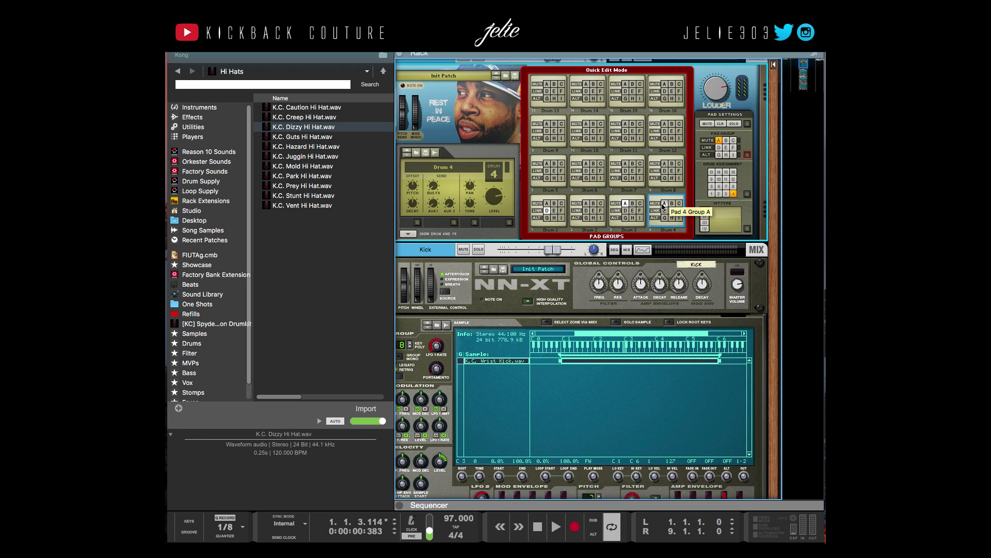
pyautogui.click(662, 203)
pyautogui.click(631, 204)
pyautogui.click(626, 218)
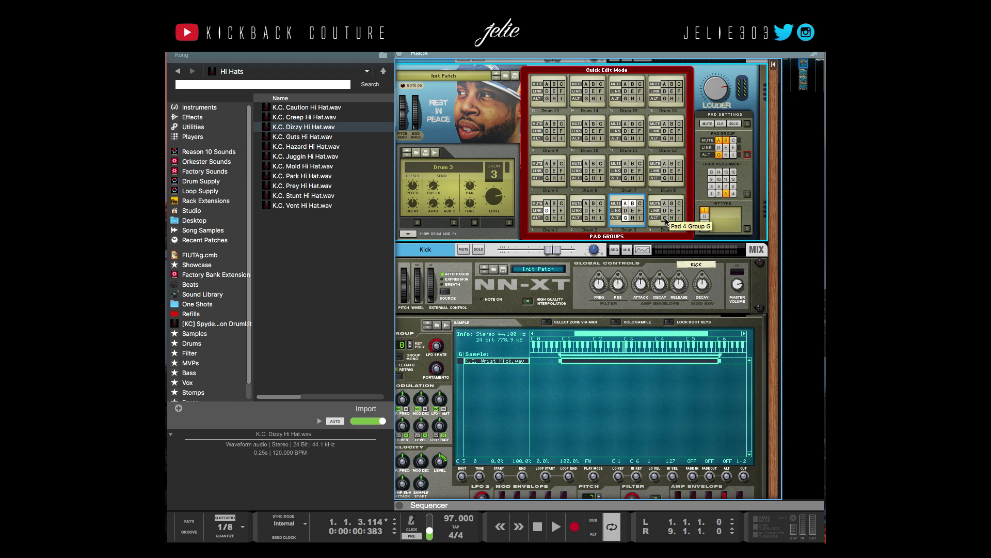
pyautogui.click(666, 219)
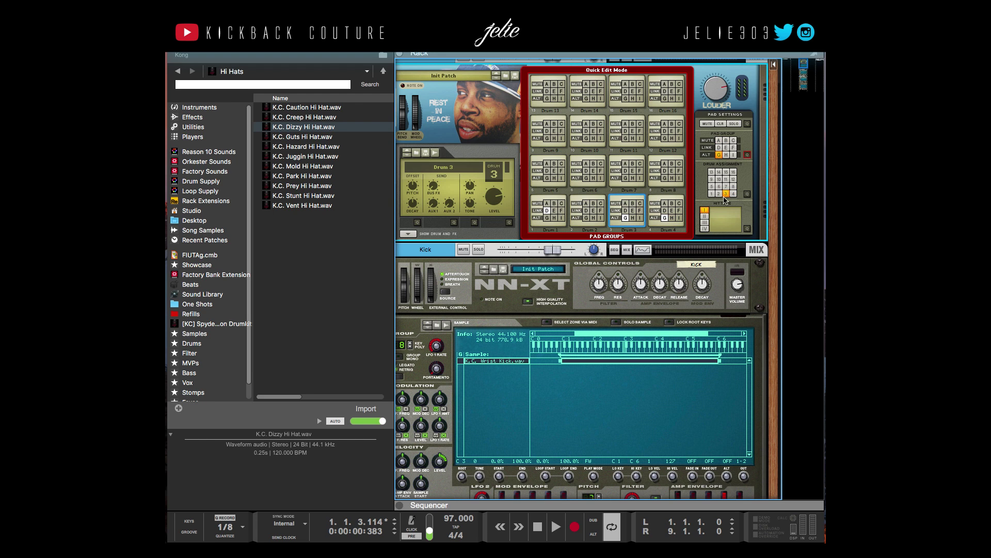
pyautogui.click(746, 156)
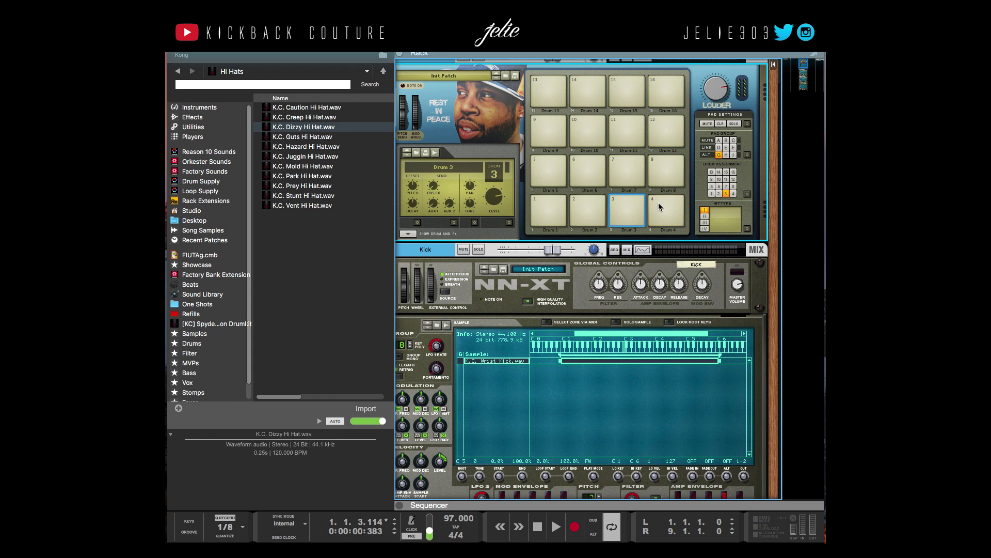
# Play Kong pad 3 repeatedly, and set its drum assignment to Drum 1.
pyautogui.click(632, 200)
pyautogui.click(632, 199)
pyautogui.click(632, 200)
pyautogui.click(633, 199)
pyautogui.click(718, 194)
pyautogui.click(713, 194)
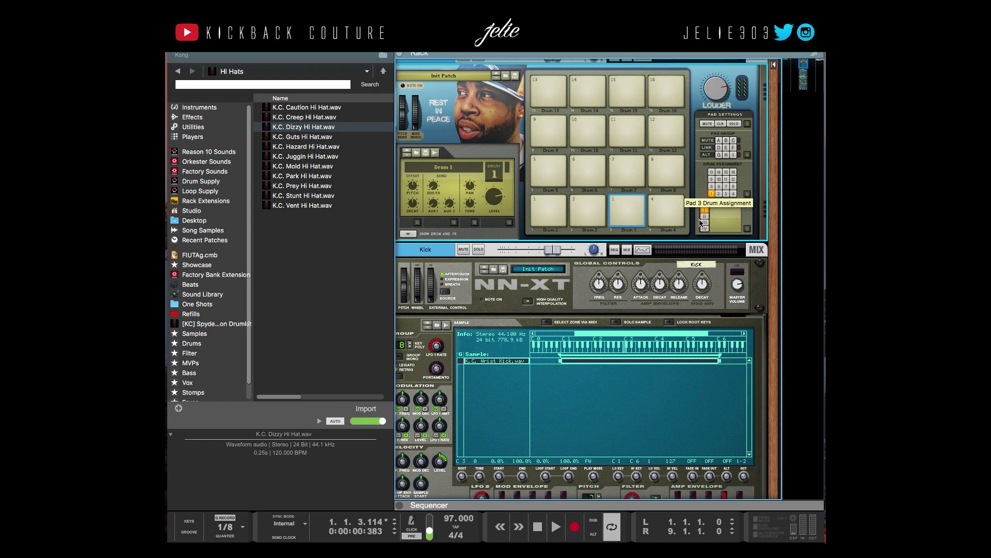
# Select Kong pad 13, expand the drum and FX section to view the drum module choices, and collapse it again.
pyautogui.scroll(1, 591, 247)
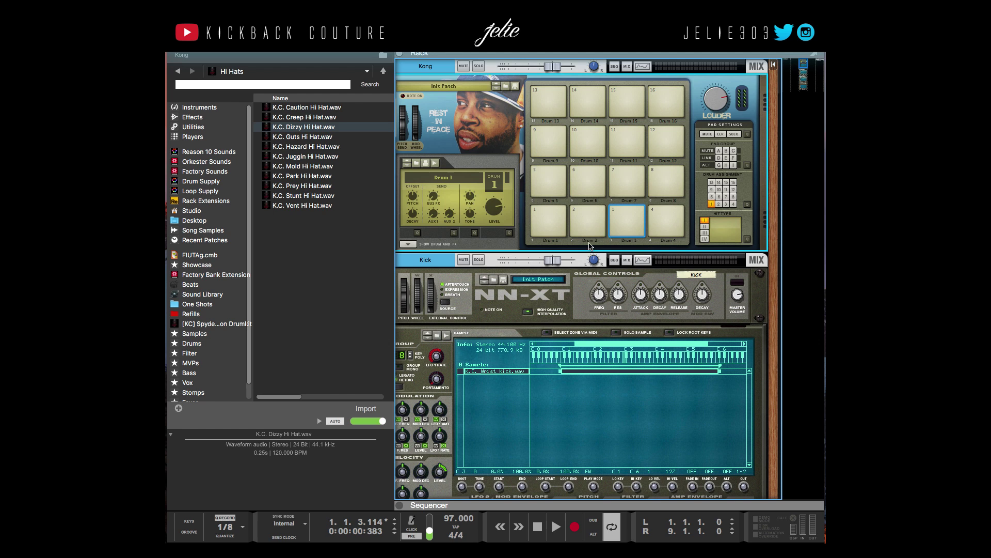
pyautogui.click(541, 105)
pyautogui.click(422, 243)
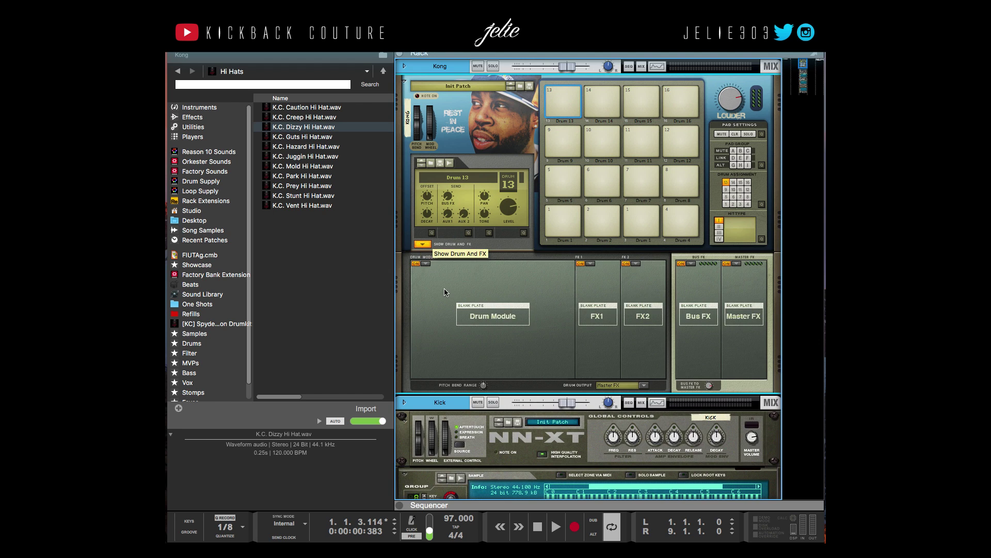
pyautogui.click(429, 264)
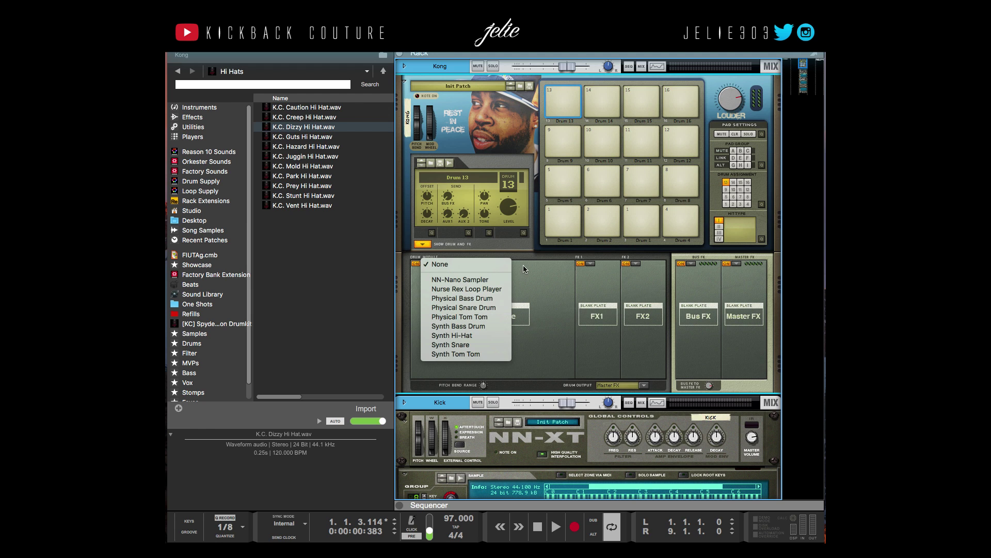
pyautogui.click(436, 254)
pyautogui.click(423, 244)
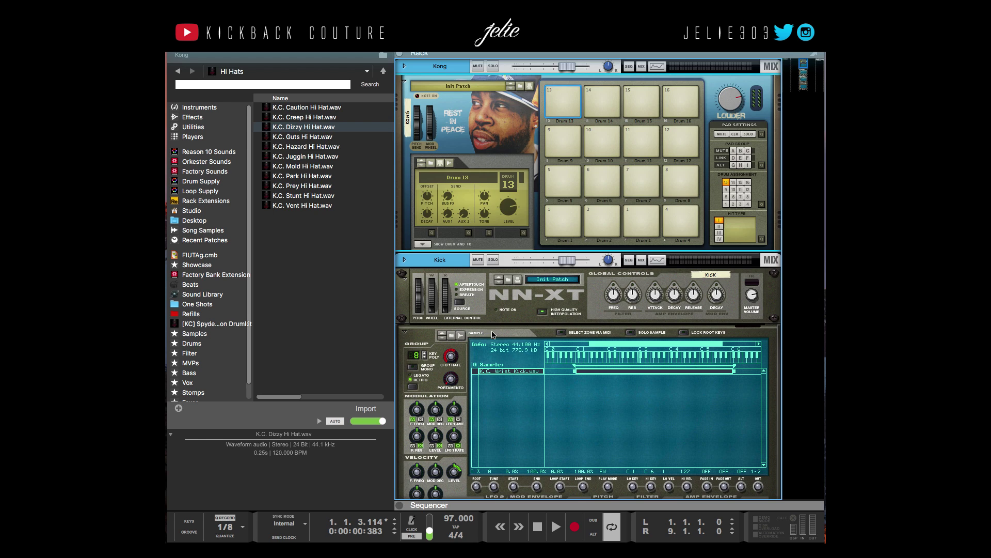
# Play the Kick sampler's K.C. Wrist Kick.wav sample and Kong pad 1 alternately to compare their sounds.
pyautogui.scroll(-20, 492, 334)
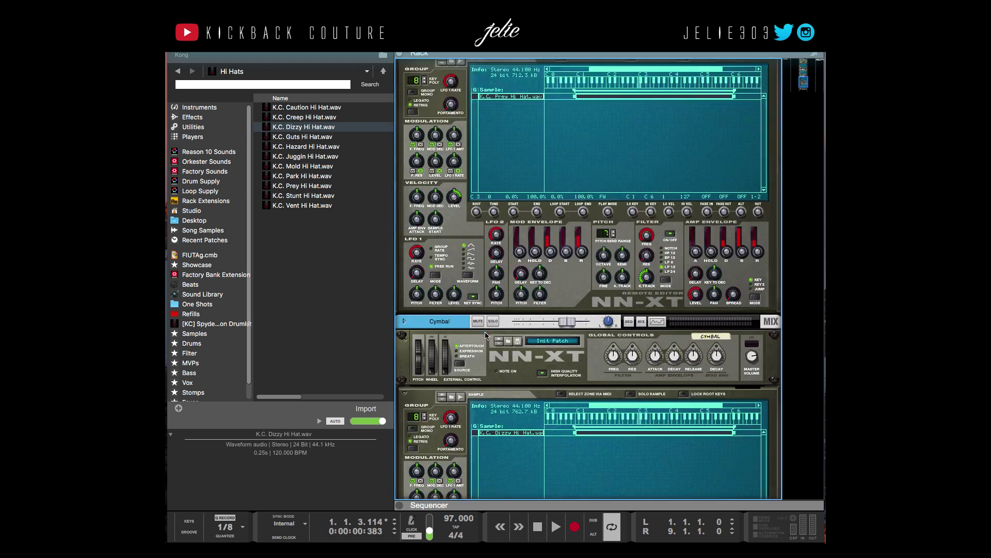
pyautogui.scroll(15, 486, 334)
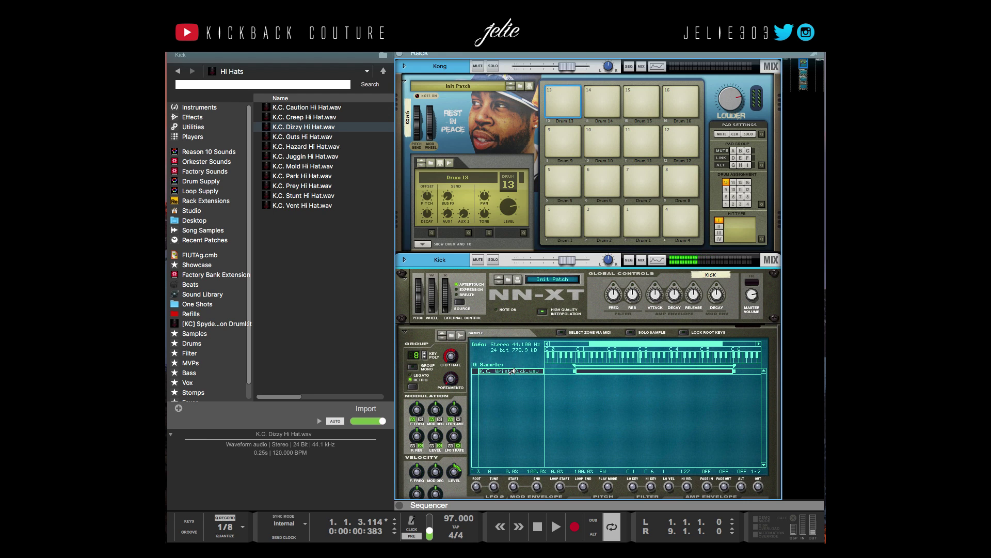
pyautogui.click(561, 213)
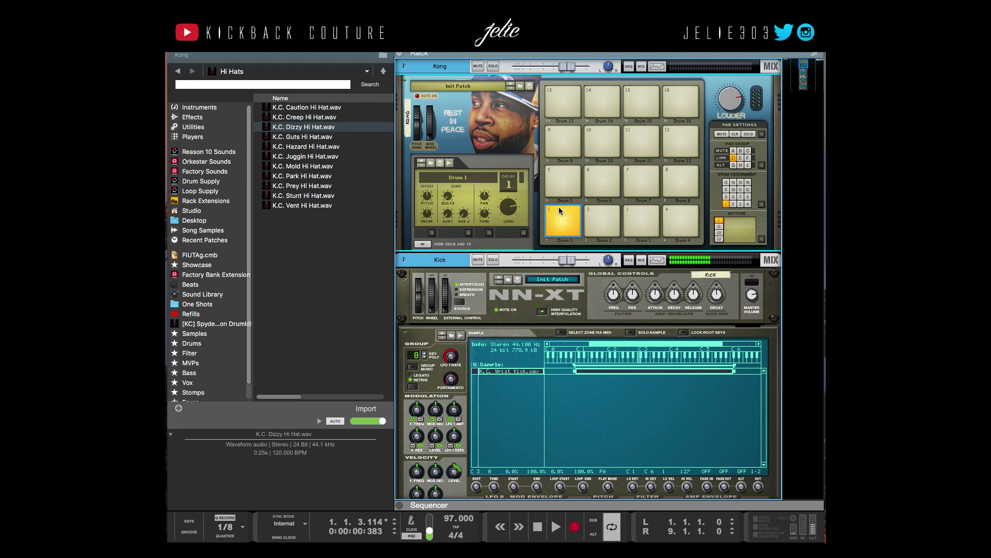
pyautogui.click(510, 370)
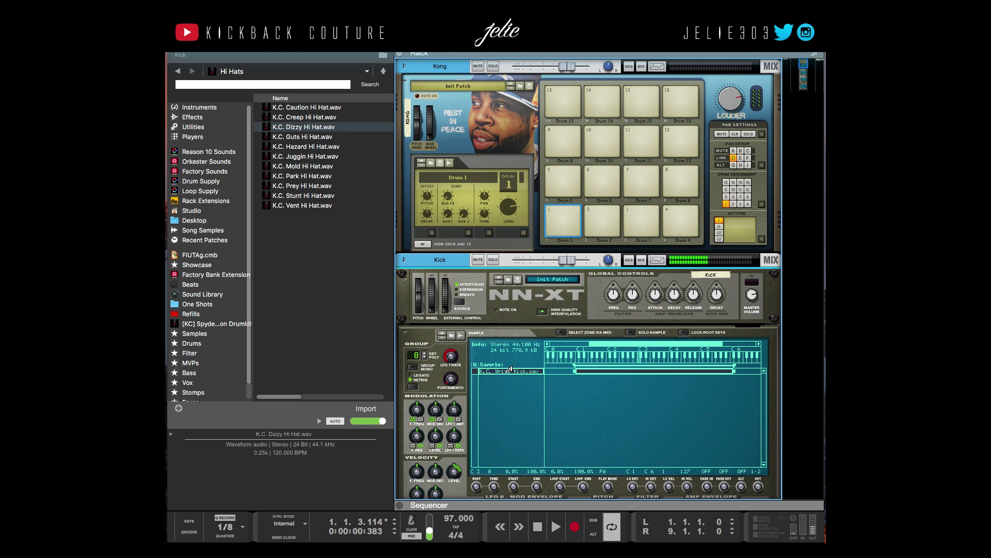
pyautogui.click(558, 216)
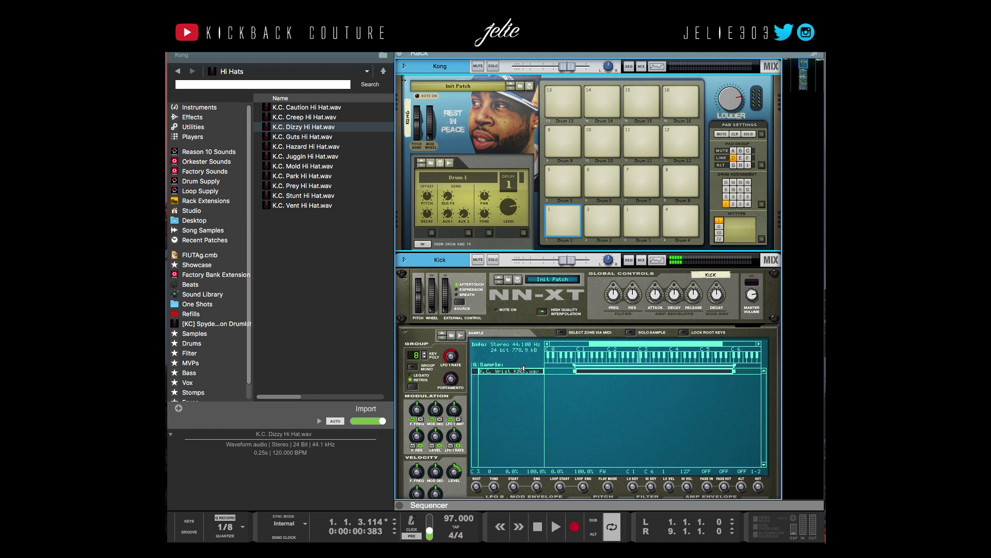
pyautogui.click(519, 369)
pyautogui.click(559, 210)
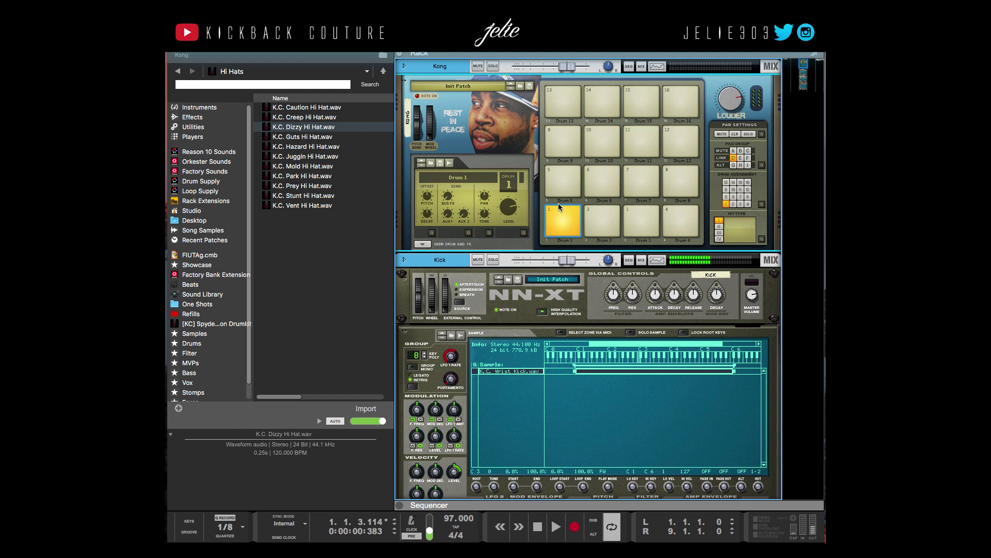
pyautogui.click(513, 370)
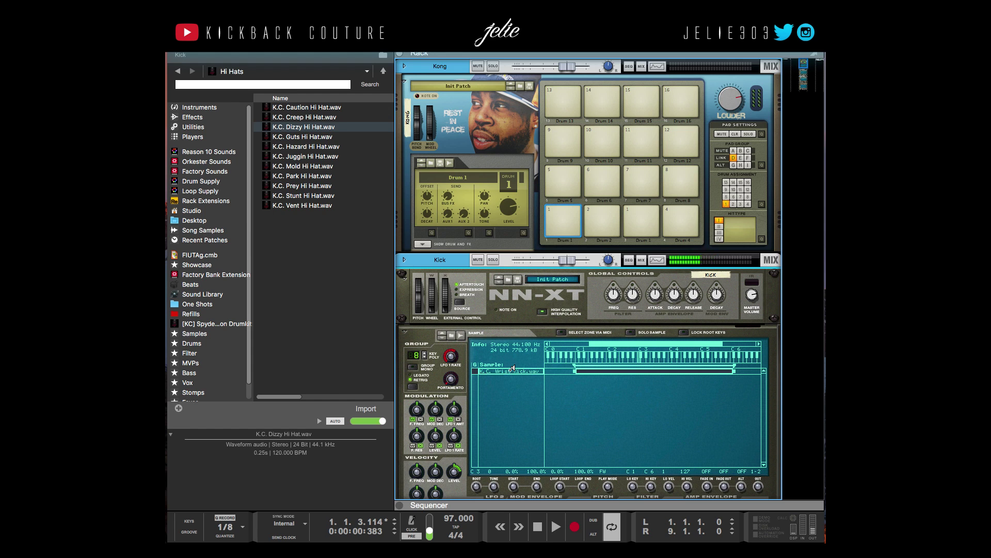
pyautogui.click(561, 213)
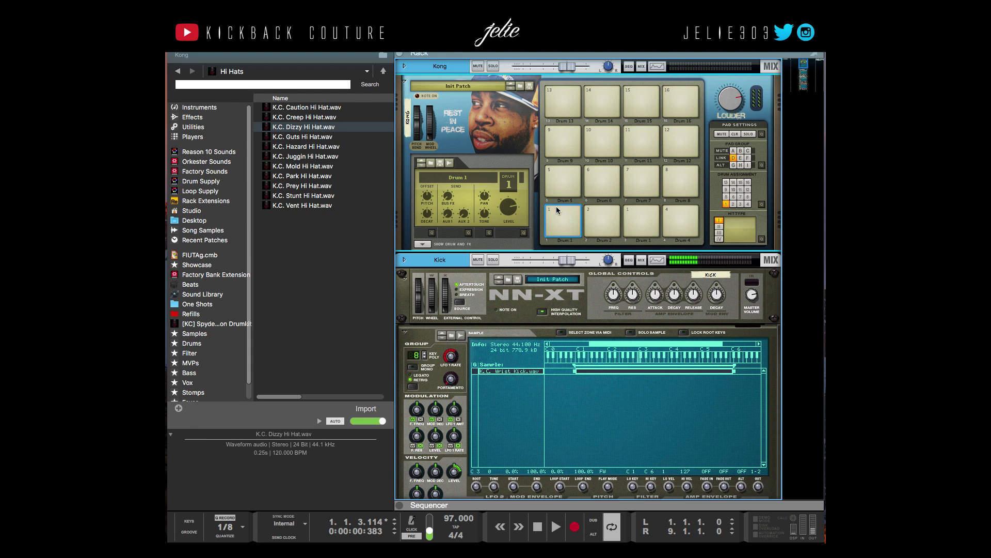
pyautogui.click(526, 369)
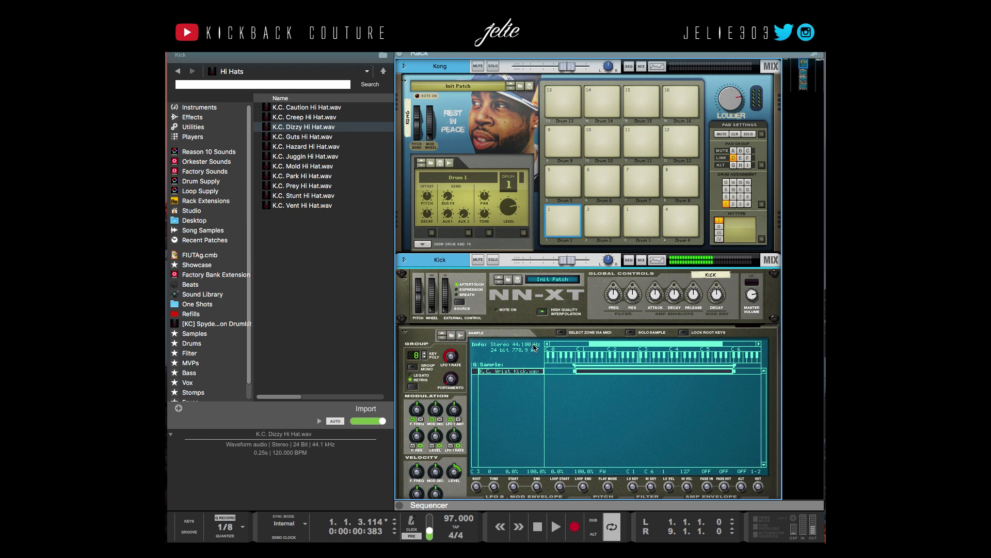
# Play Kong pad 2 and the Snare sampler's Cuban Link snare sample alternately to compare their sounds.
pyautogui.click(608, 219)
pyautogui.scroll(-10, 514, 267)
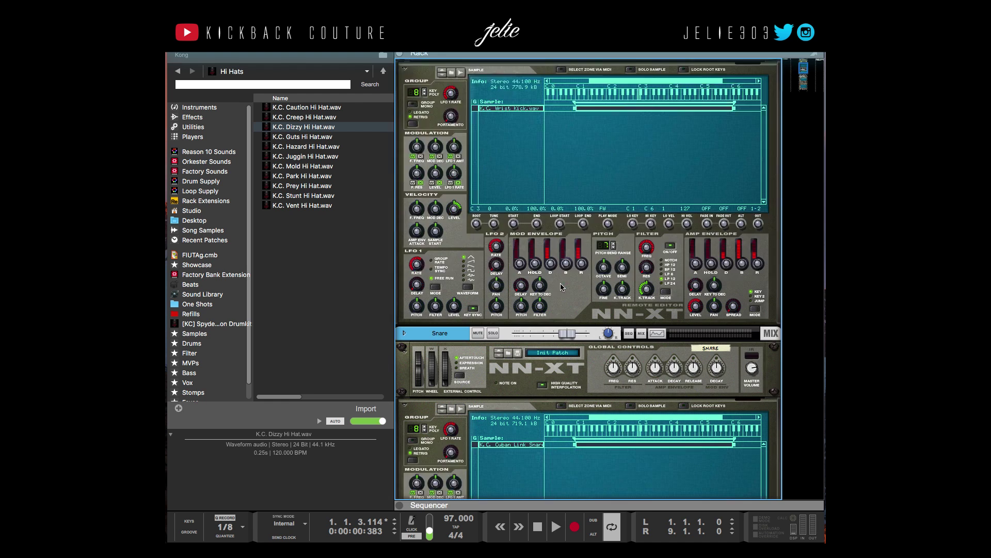
pyautogui.click(518, 218)
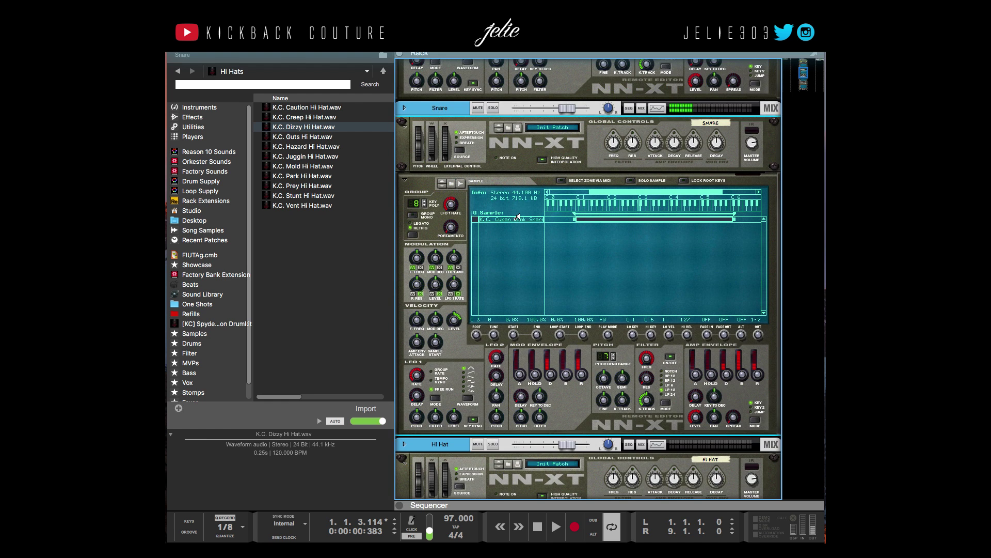
pyautogui.scroll(10, 526, 222)
pyautogui.click(593, 216)
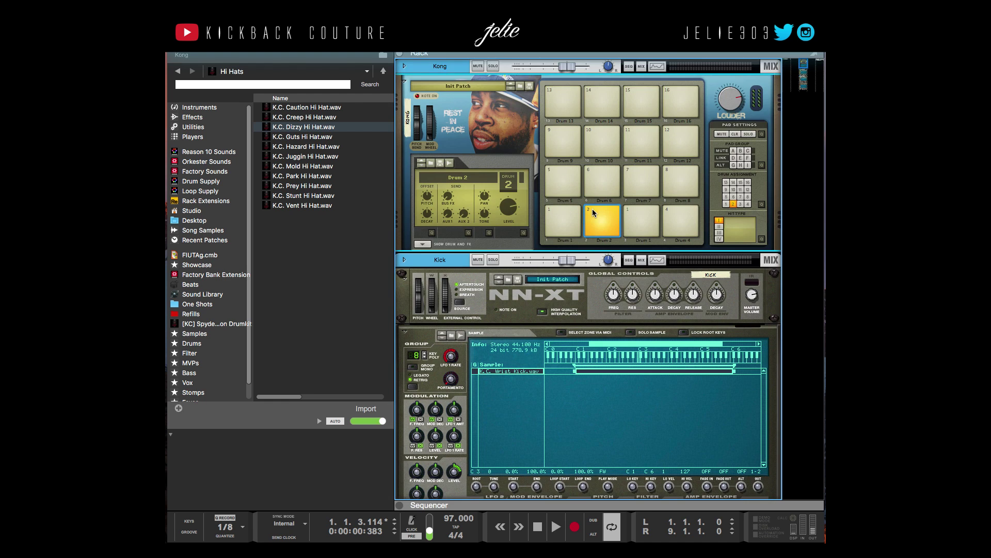
pyautogui.scroll(-10, 519, 282)
pyautogui.keyDown('alt'); pyautogui.click(522, 215); pyautogui.keyUp('alt')
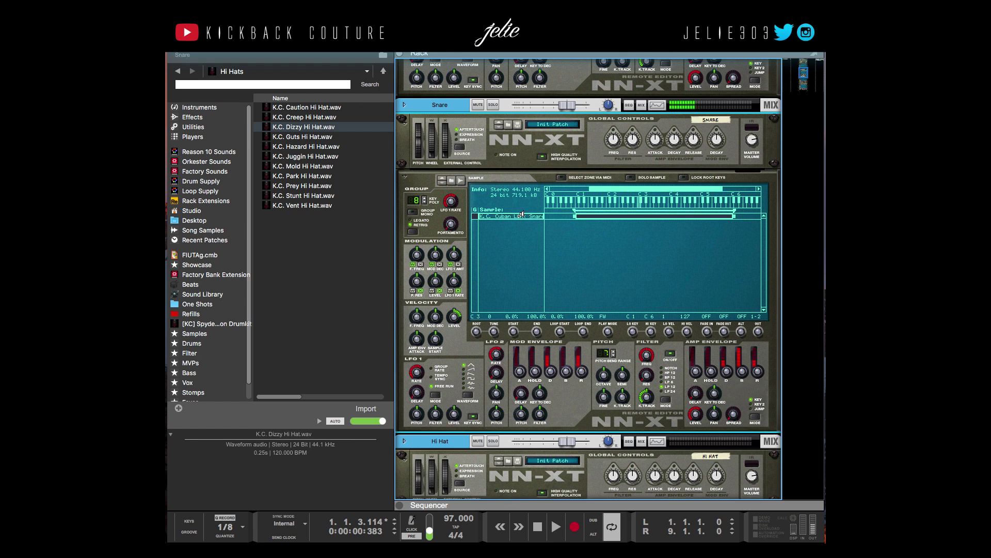
# Hide the browser, unfold the Snare mix channel's insert FX area, and create a Matrix Pattern Sequencer in it.
pyautogui.press('F3')
pyautogui.moveTo(634, 178); pyautogui.dragTo(729, 246)
pyautogui.click(283, 175)
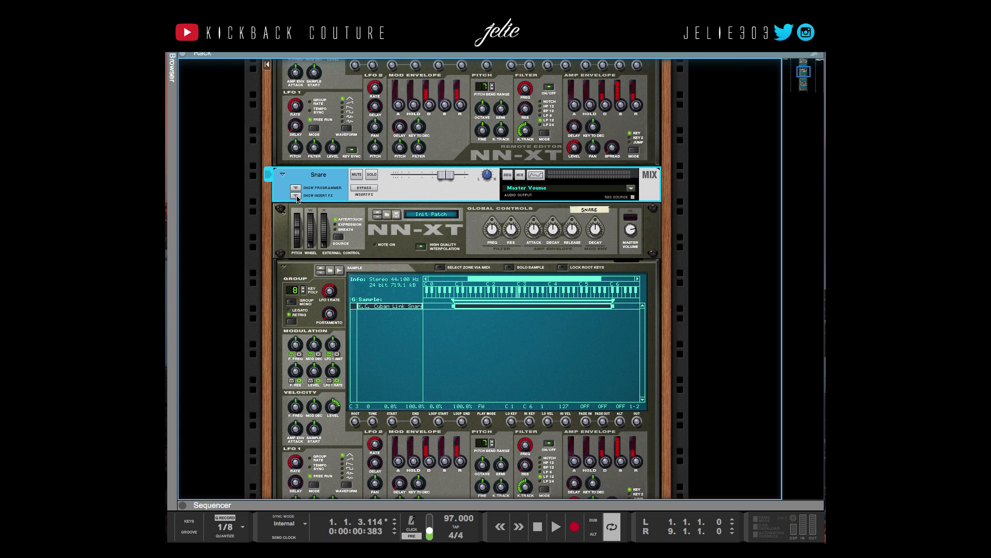
pyautogui.click(295, 195)
pyautogui.rightClick(312, 212)
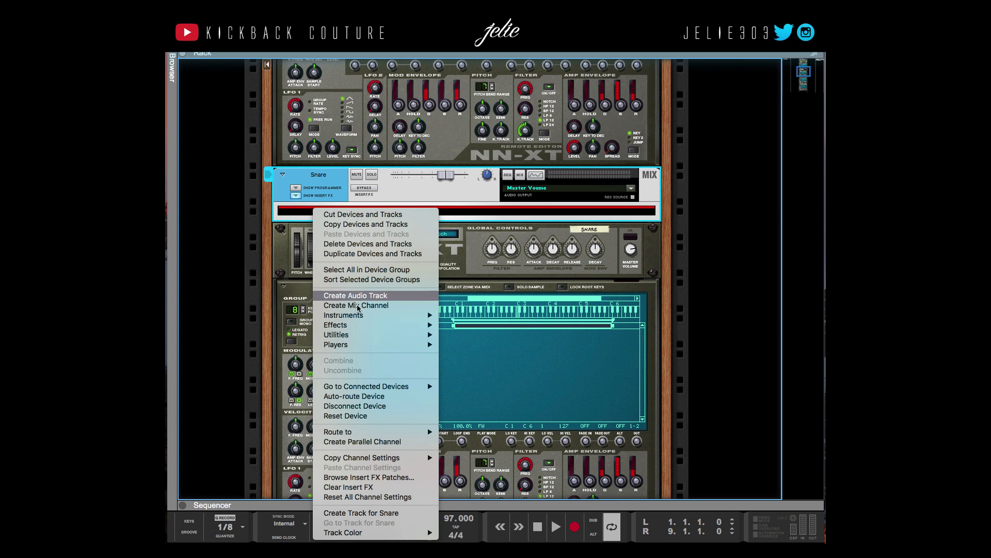
pyautogui.moveTo(379, 339)
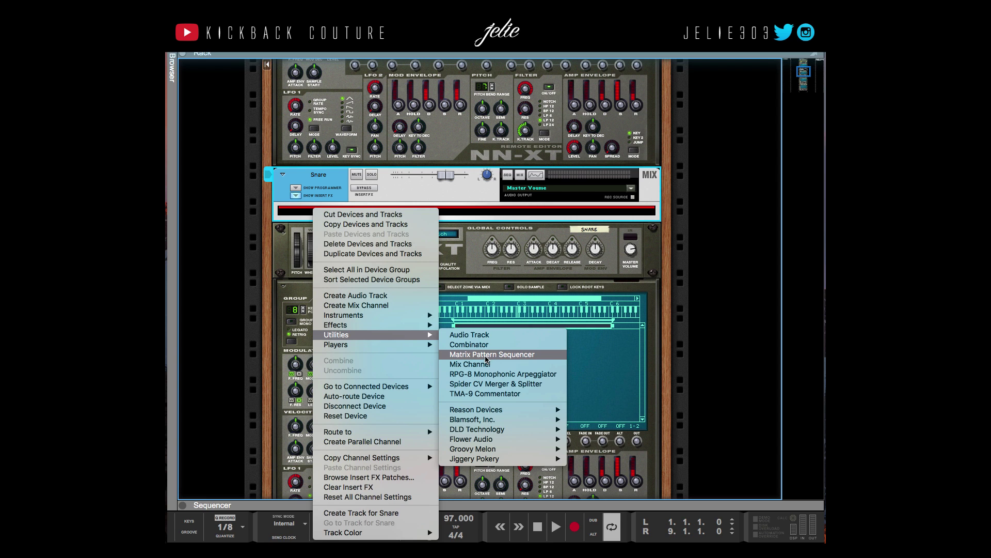
pyautogui.click(486, 355)
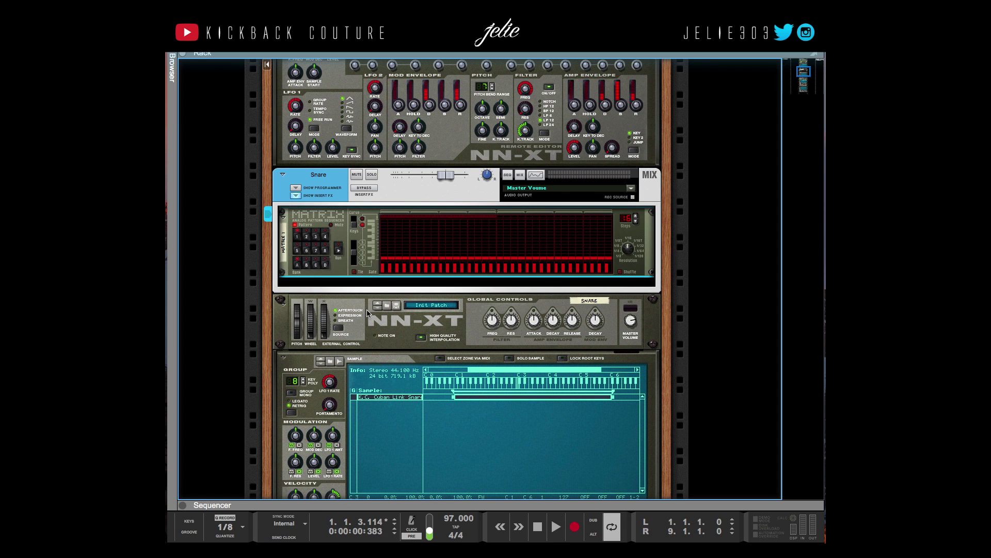
# Run the Matrix with a reduced step count, and cable its Note CV output to the Snare NN-XT's sequencer control CV input.
pyautogui.click(339, 251)
pyautogui.moveTo(626, 218); pyautogui.dragTo(633, 318)
pyautogui.press('Tab')
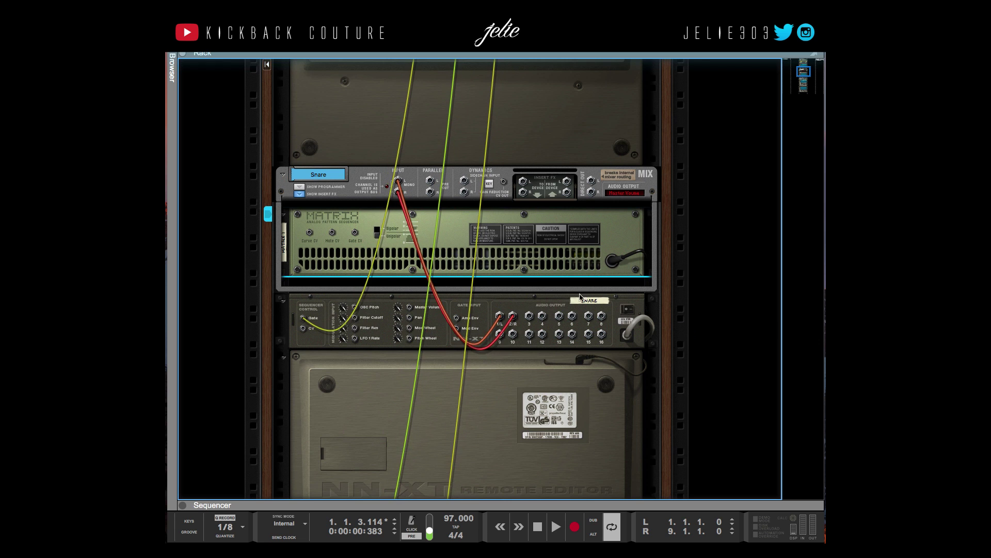
pyautogui.scroll(2, 338, 264)
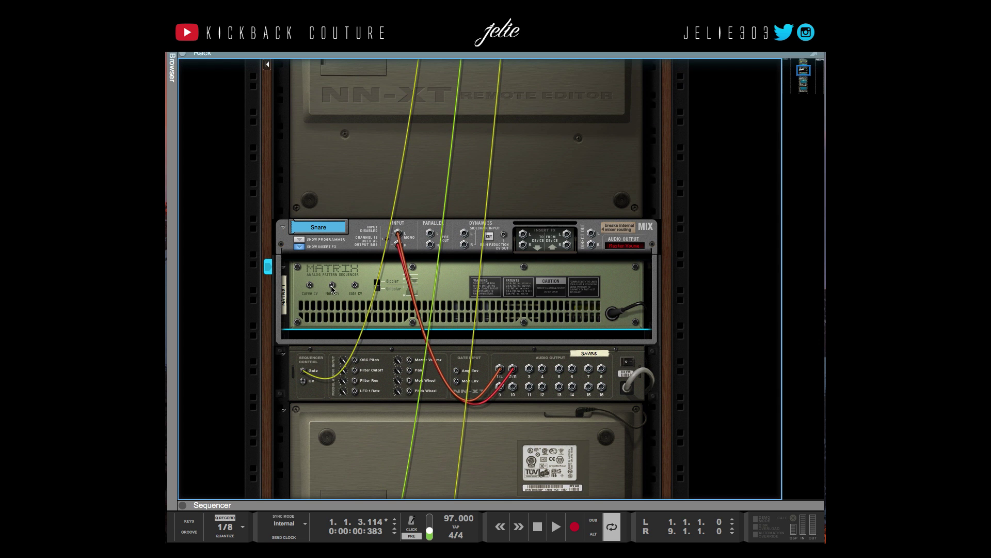
pyautogui.moveTo(332, 286); pyautogui.dragTo(310, 380)
pyautogui.press('Tab')
pyautogui.scroll(-1, 370, 305)
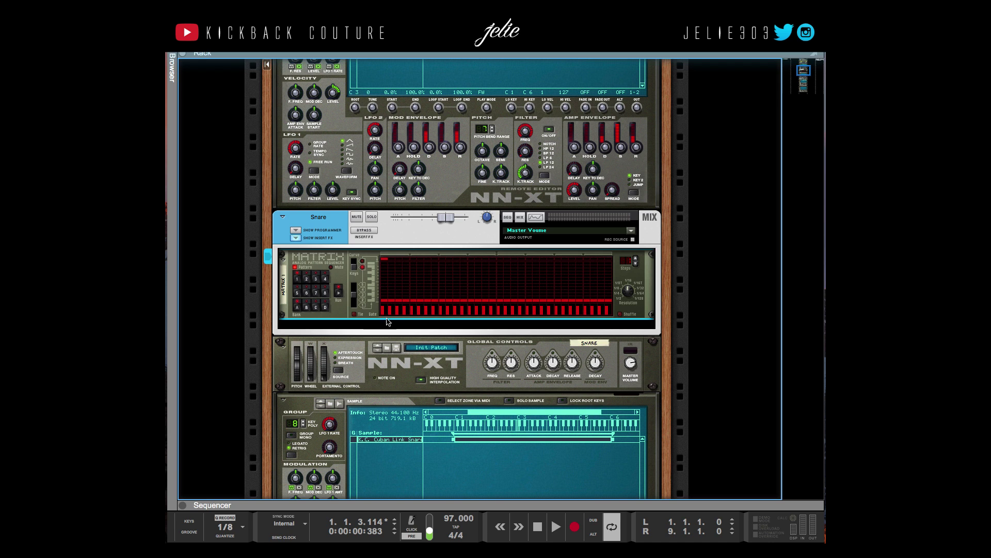
# Audition the Cuban Link snare sample in the Snare sampler, and play Kong pad 2 to compare the pitch.
pyautogui.keyDown('alt'); pyautogui.click(383, 438); pyautogui.keyUp('alt')
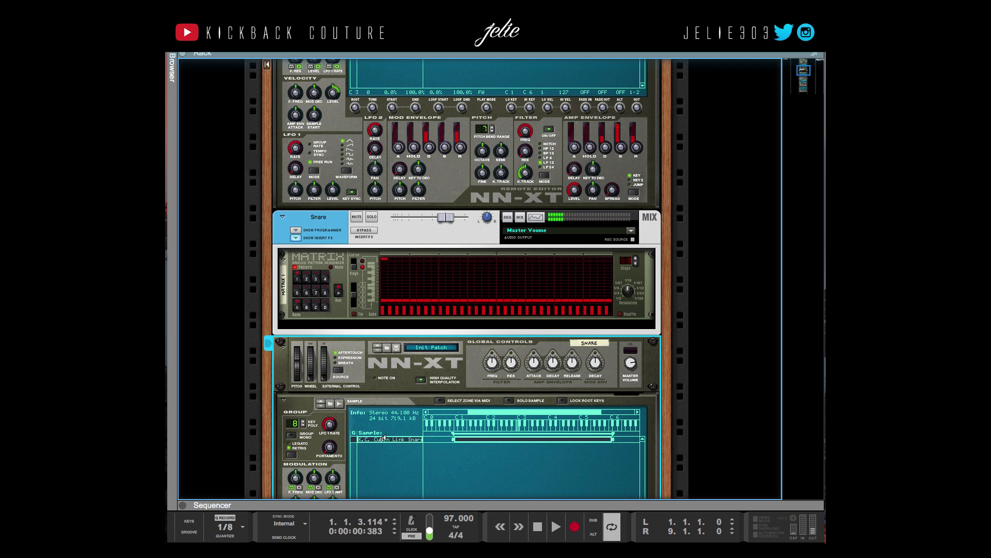
pyautogui.keyDown('alt'); pyautogui.click(383, 439); pyautogui.keyUp('alt')
pyautogui.scroll(10, 383, 438)
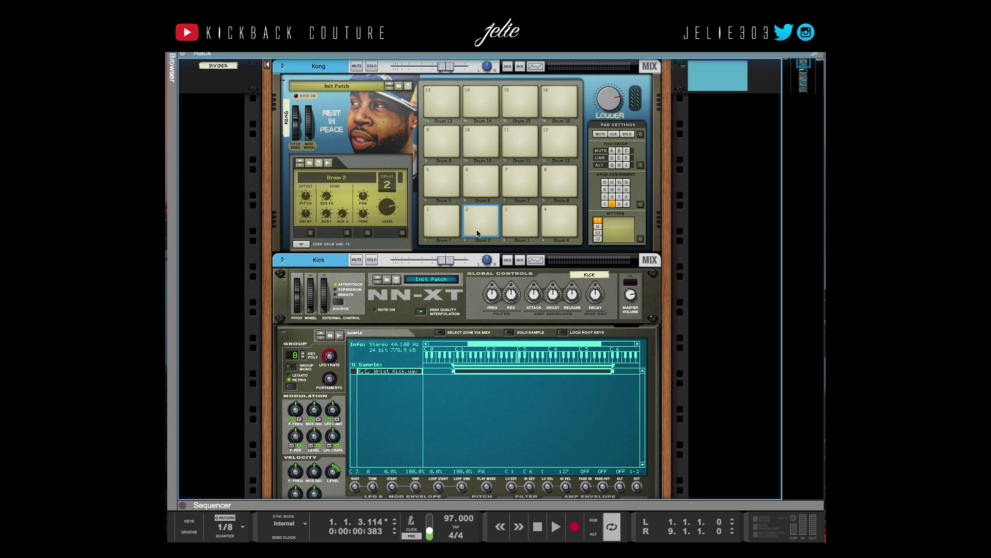
pyautogui.click(478, 233)
# Look up the Set Root Notes from Pitch Detection command for the Snare sampler's sample zone without applying it.
pyautogui.scroll(-3, 449, 390)
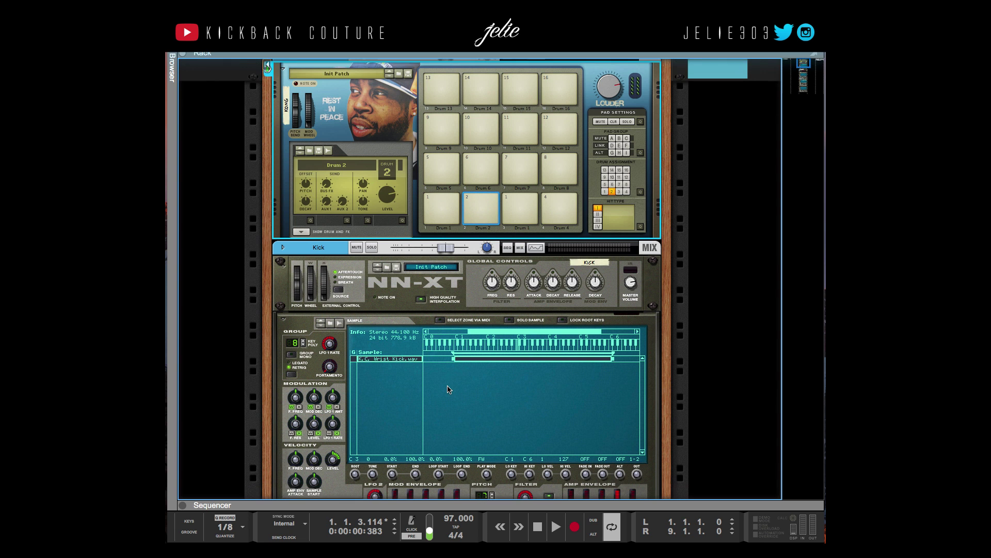
pyautogui.scroll(-15, 448, 389)
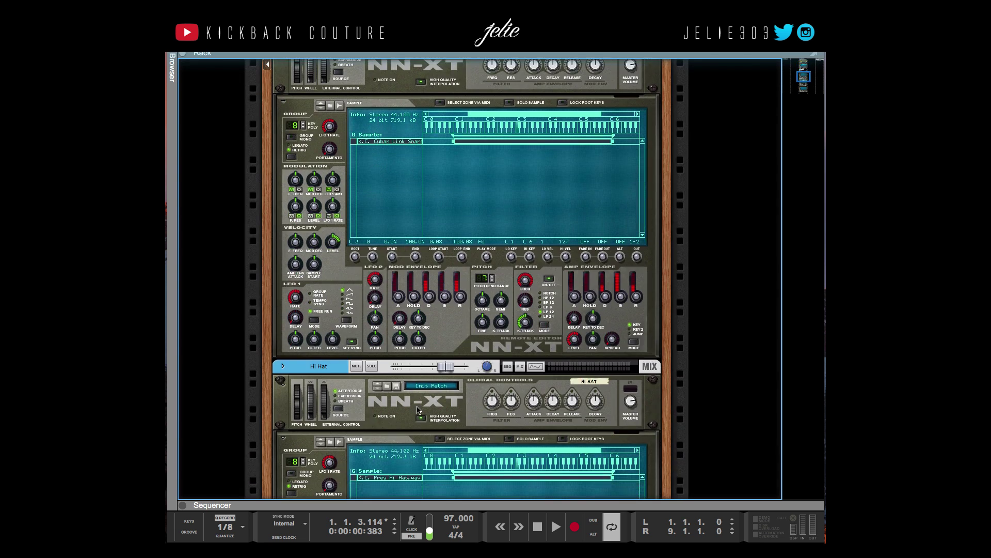
pyautogui.scroll(5, 417, 409)
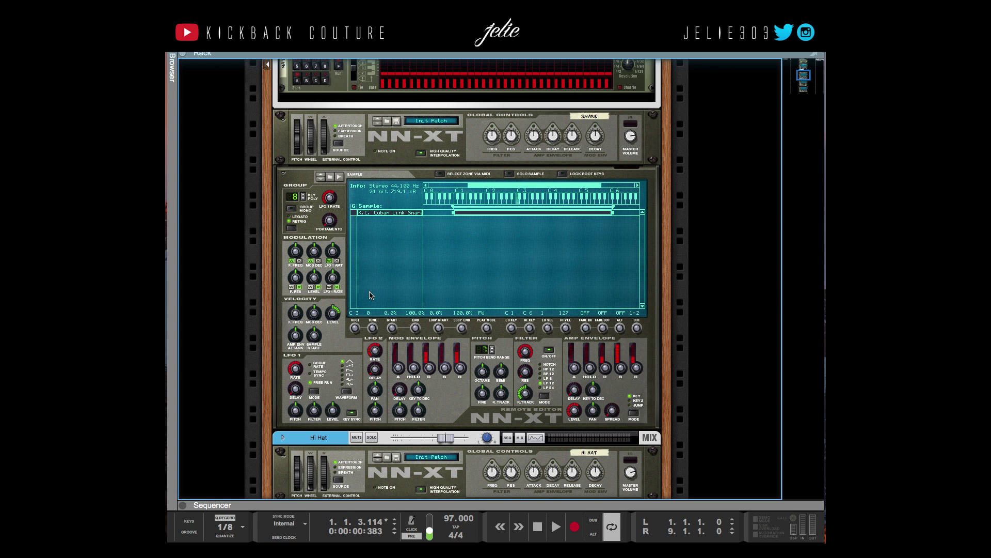
pyautogui.rightClick(406, 209)
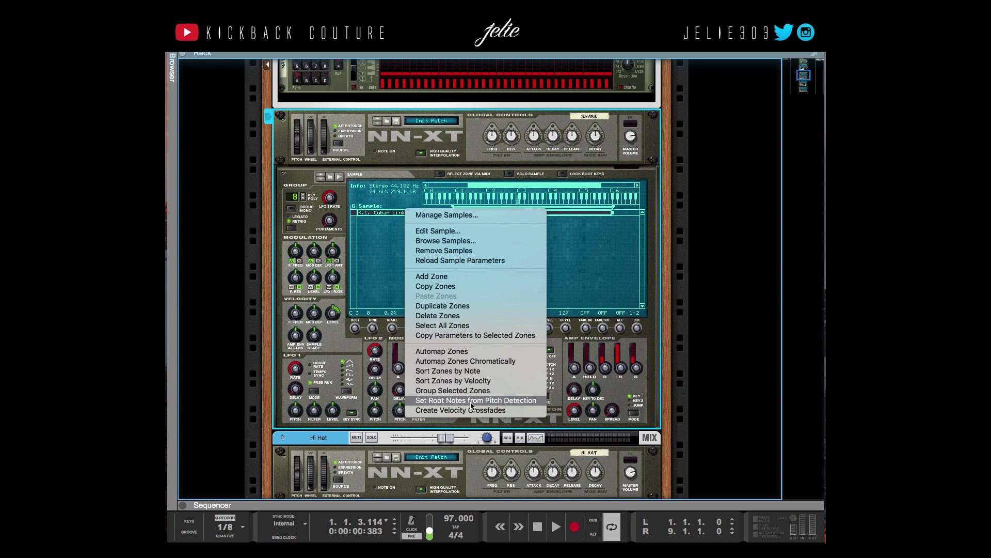
pyautogui.click(385, 281)
# Show Kong's drum and FX section and load an NN-Nano Sampler as the drum module for Drum 2.
pyautogui.scroll(4, 392, 281)
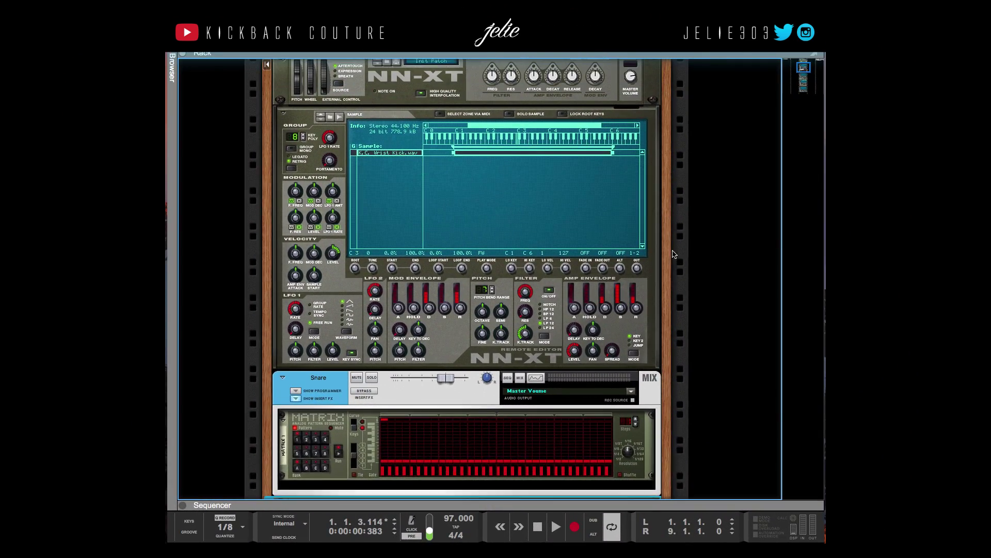
pyautogui.scroll(4, 682, 266)
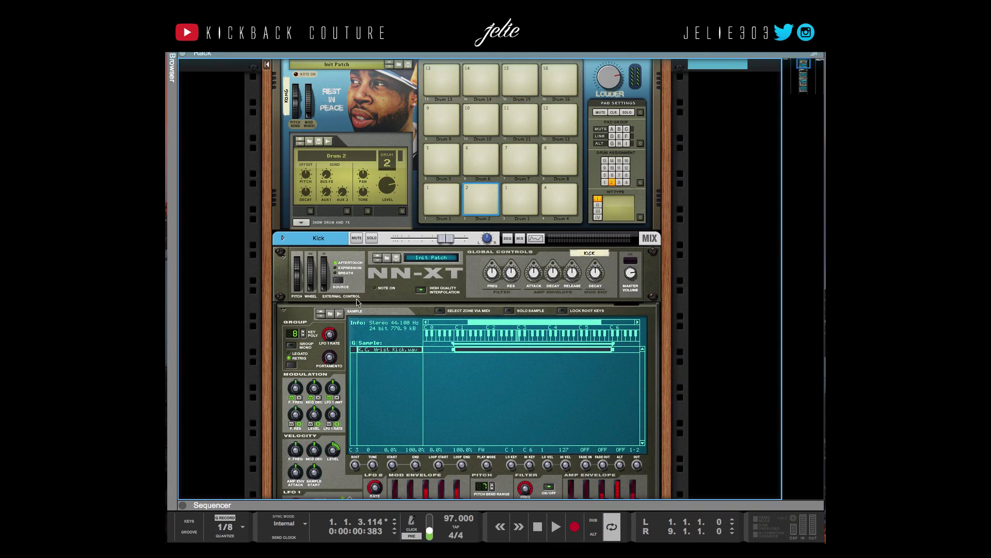
pyautogui.scroll(2, 341, 298)
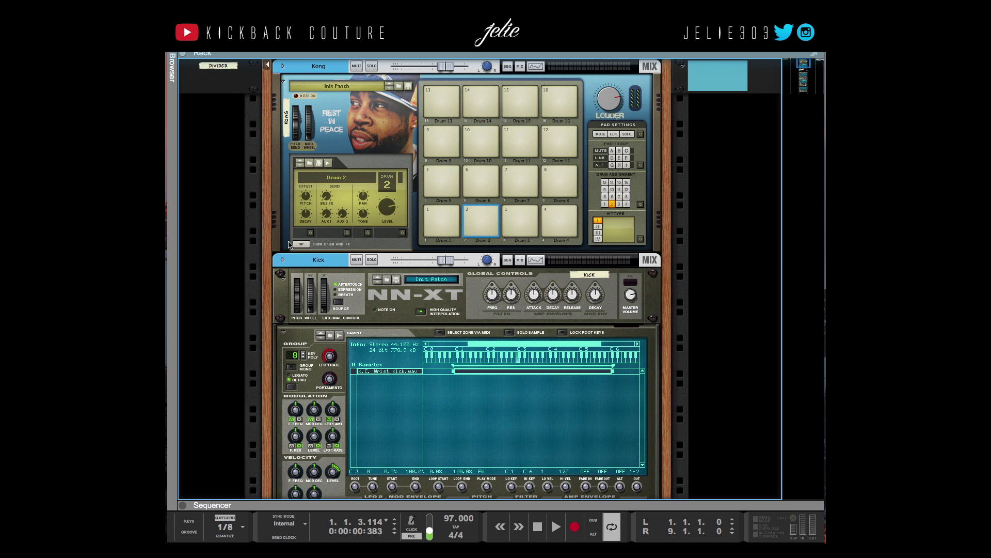
pyautogui.click(289, 244)
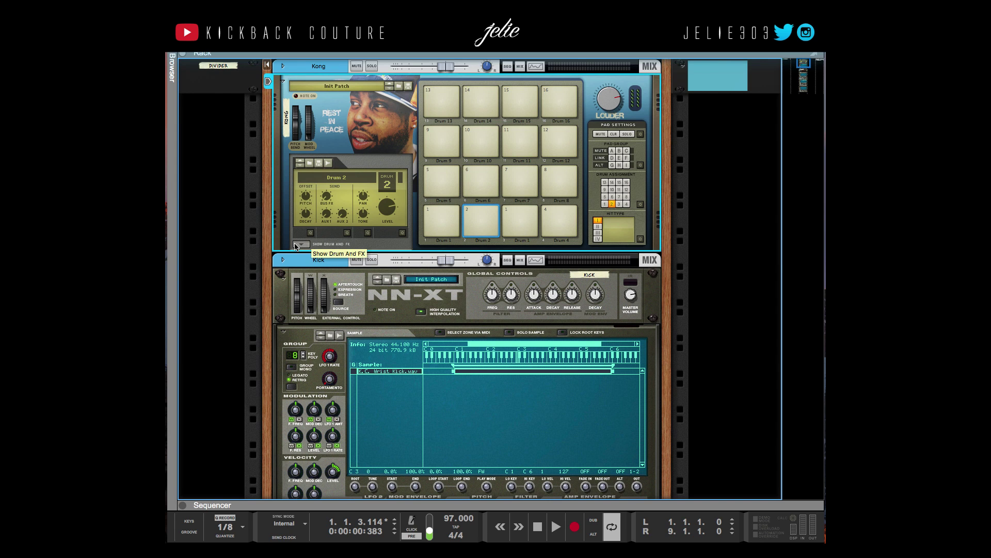
pyautogui.click(298, 244)
pyautogui.click(304, 264)
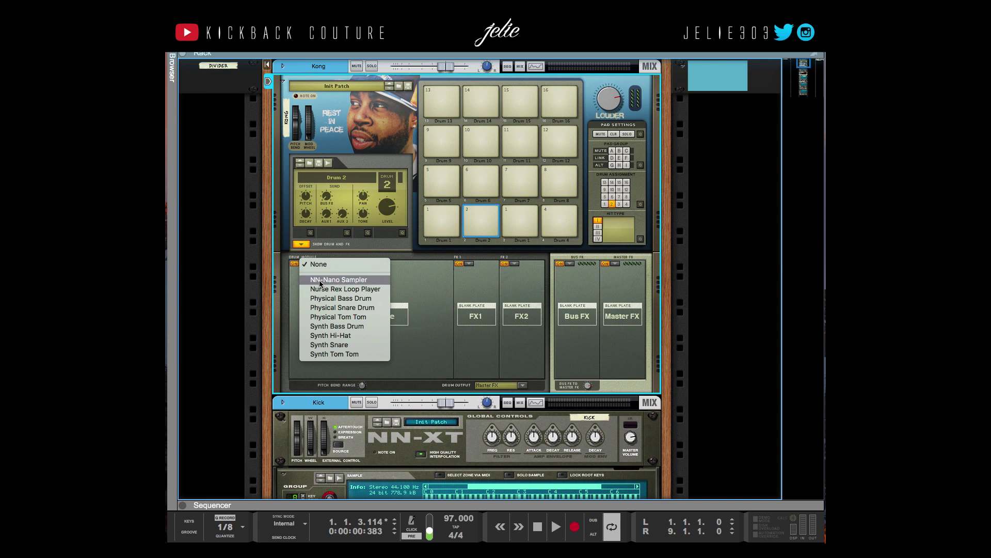
pyautogui.click(321, 280)
# Look for a root note pitch detection command for the NN-Nano's sample slot.
pyautogui.scroll(-5, 337, 317)
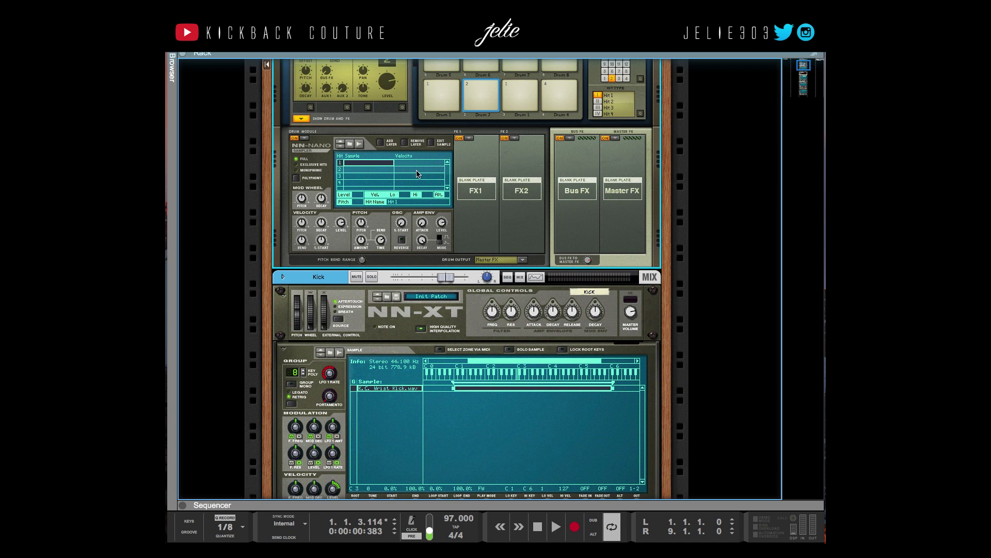
pyautogui.rightClick(365, 167)
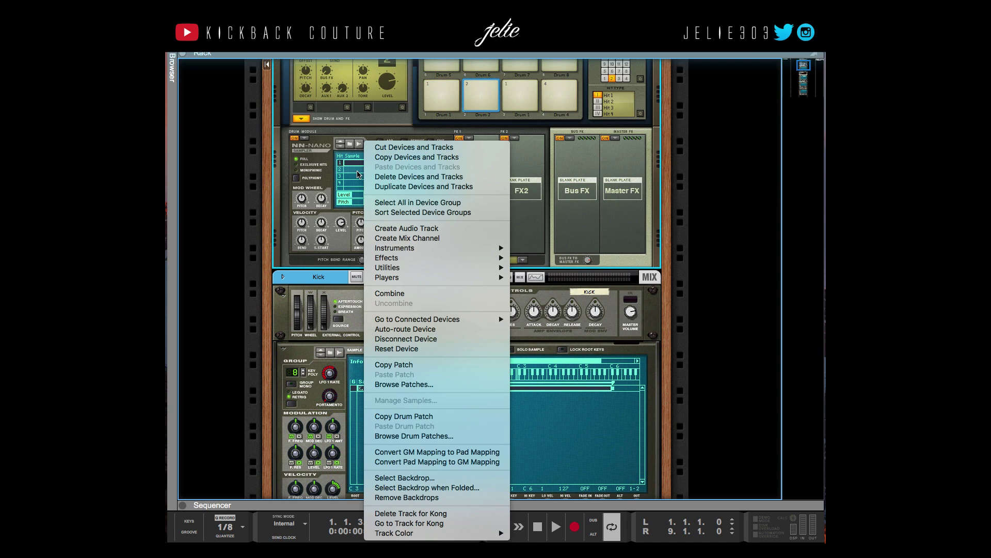
pyautogui.click(358, 176)
# Compare the controls of Kong's NN-Nano module with those of the Kick and Snare NN-XT samplers.
pyautogui.scroll(-8, 368, 272)
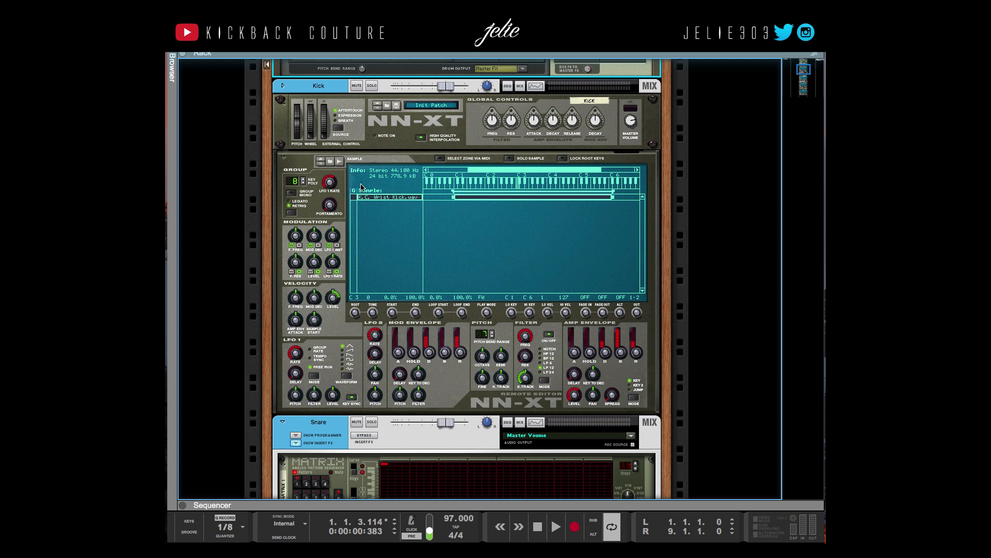
pyautogui.scroll(7, 363, 196)
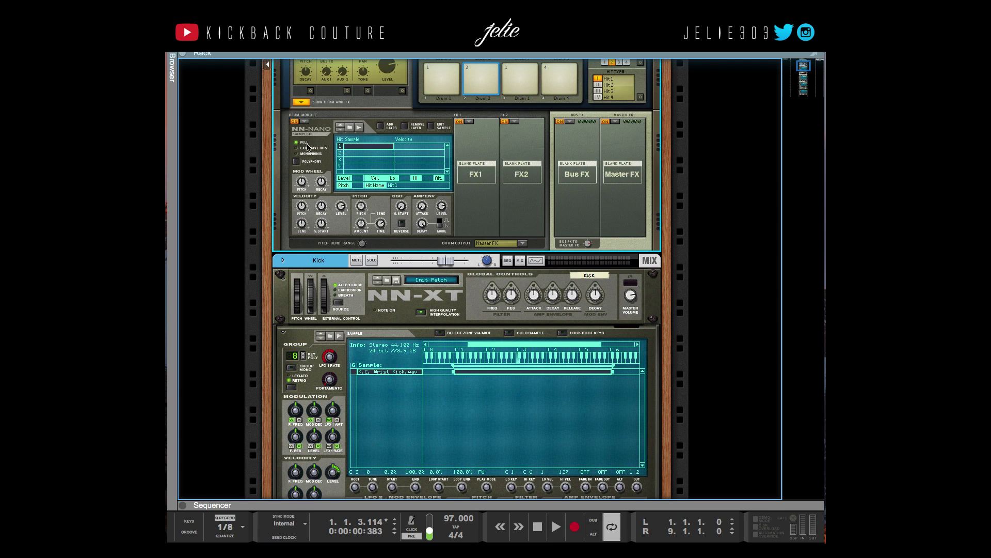
pyautogui.scroll(2, 330, 217)
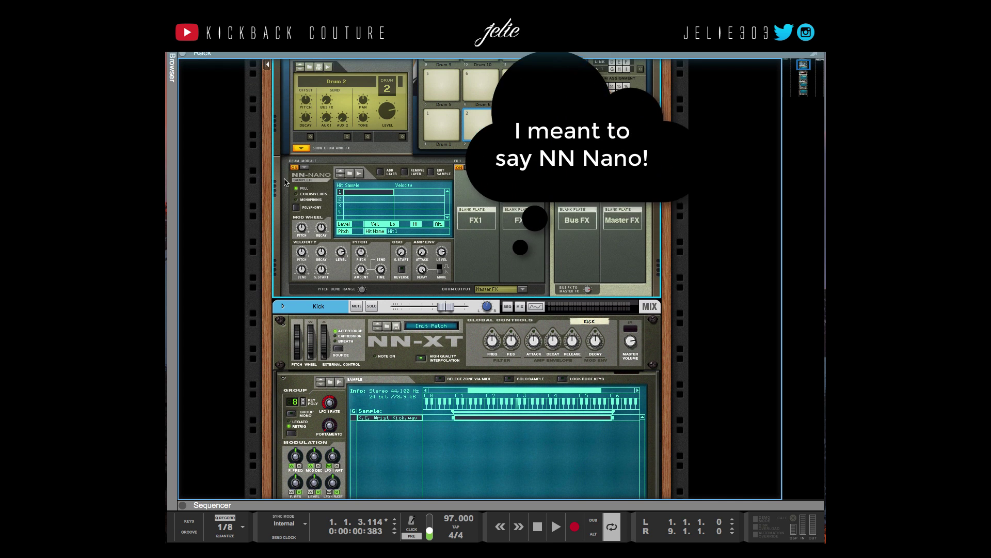
pyautogui.scroll(-1, 333, 265)
pyautogui.scroll(-3, 341, 284)
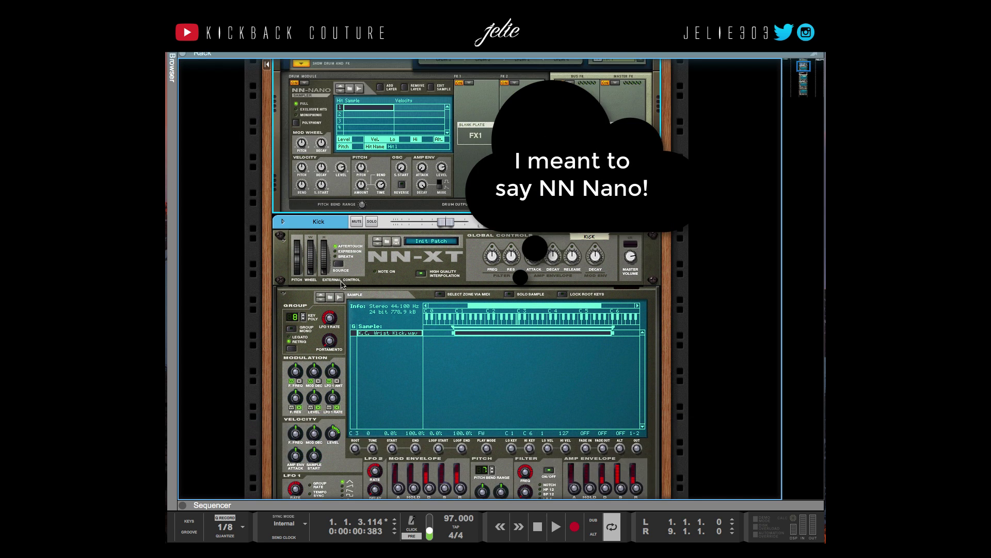
pyautogui.scroll(-5, 355, 295)
pyautogui.scroll(4, 355, 295)
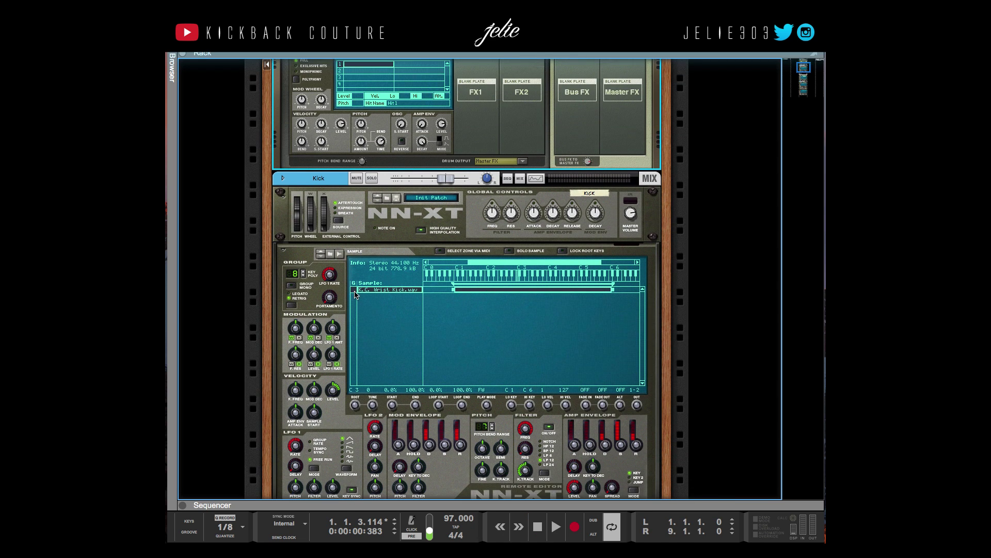
pyautogui.click(317, 204)
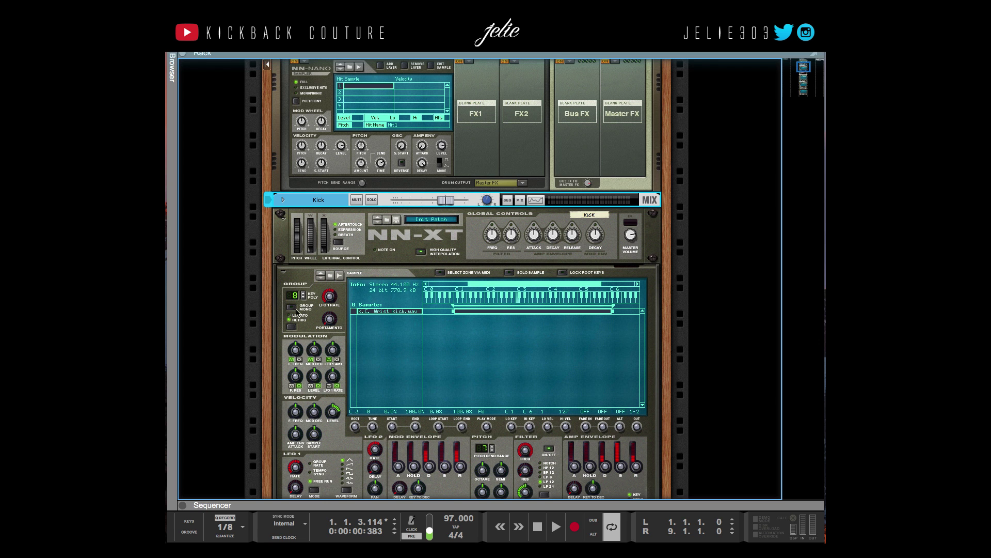
pyautogui.scroll(1, 265, 297)
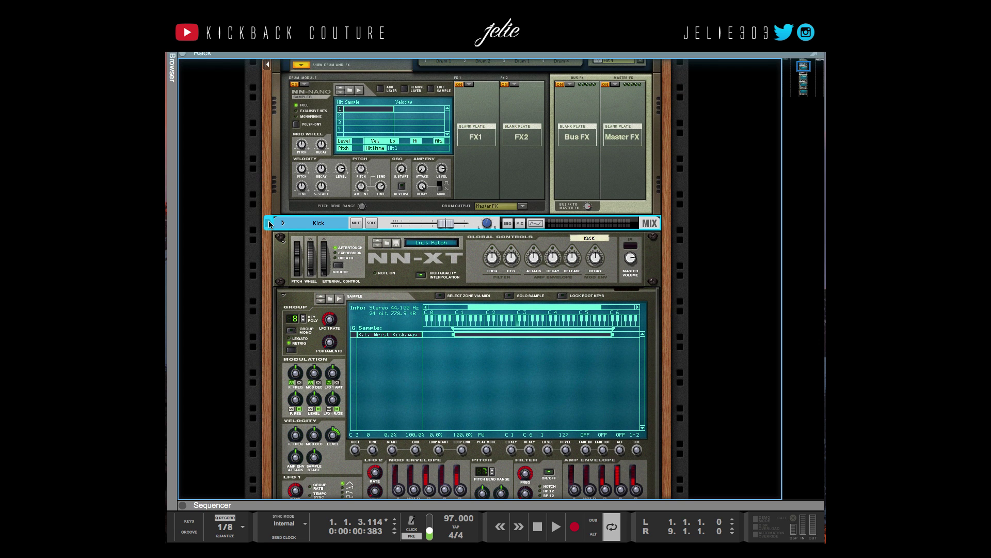
pyautogui.scroll(-11, 292, 253)
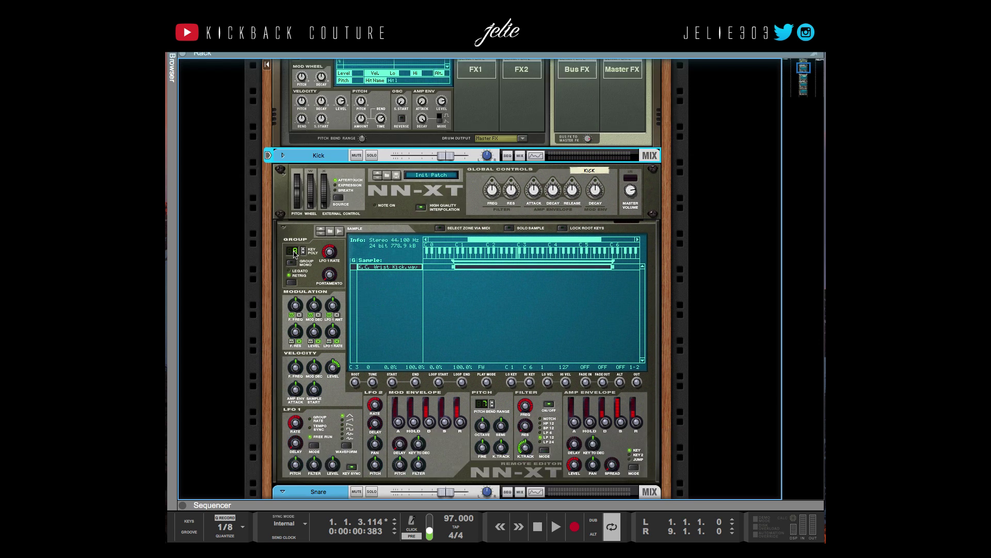
pyautogui.scroll(-10, 299, 276)
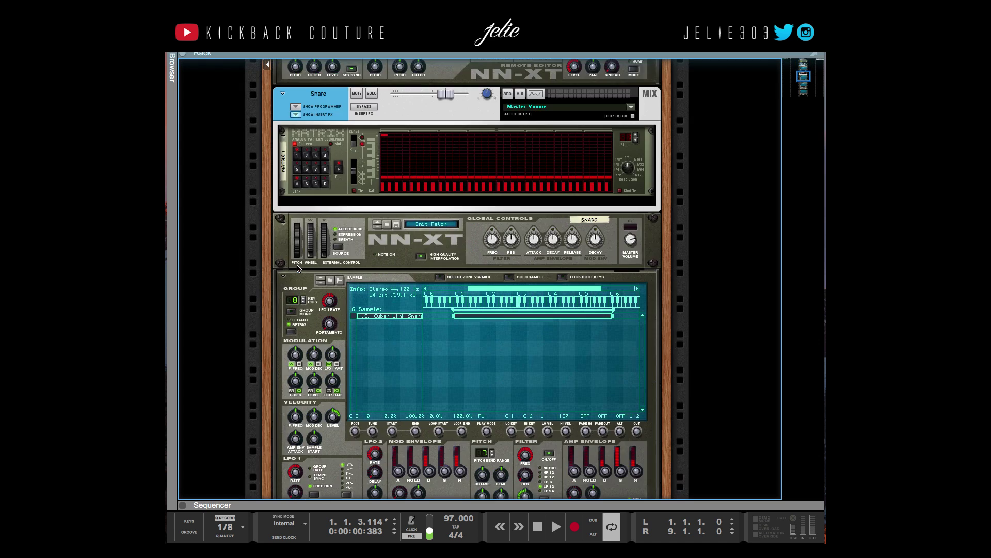
# Create a Mixer 14:2 at the end of the rack, below the Cymbal sampler.
pyautogui.rightClick(396, 427)
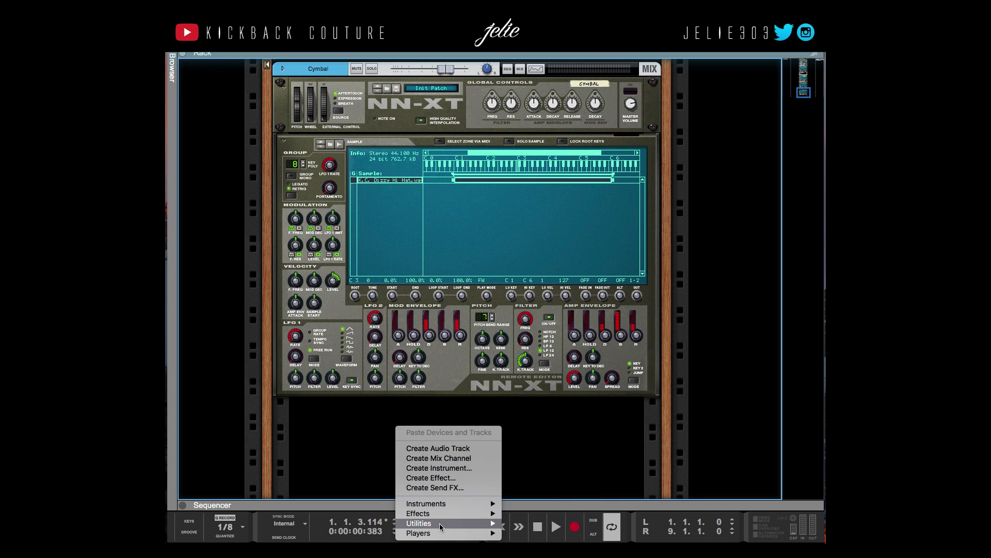
pyautogui.moveTo(439, 523)
pyautogui.moveTo(529, 492)
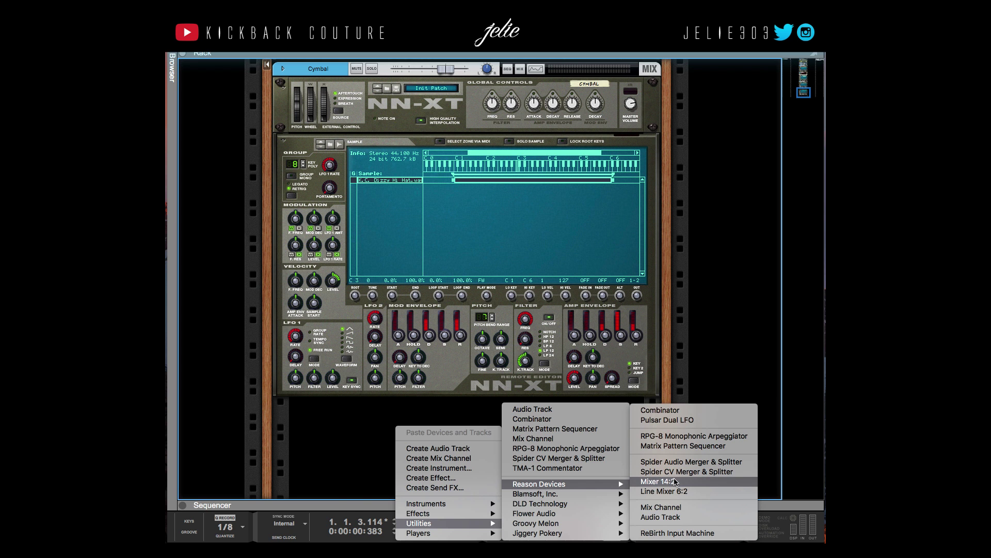
pyautogui.click(658, 481)
pyautogui.scroll(-4, 442, 471)
pyautogui.rightClick(441, 468)
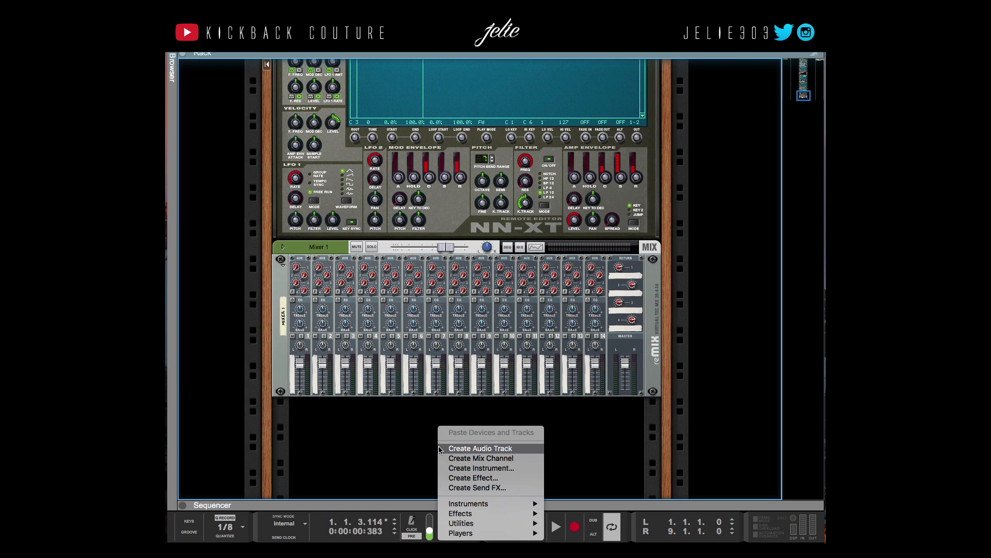
pyautogui.moveTo(479, 503)
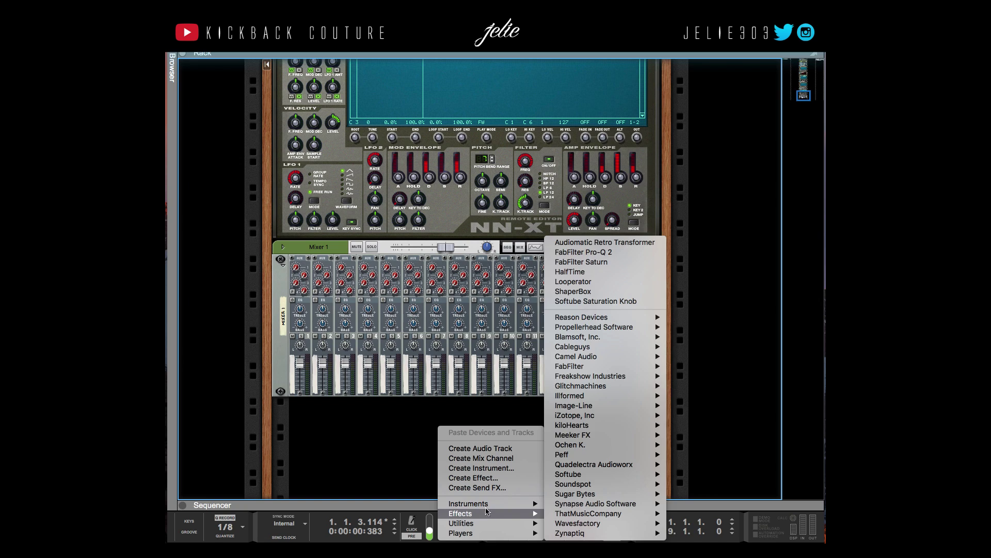
pyautogui.click(531, 54)
pyautogui.moveTo(530, 55); pyautogui.dragTo(413, 55)
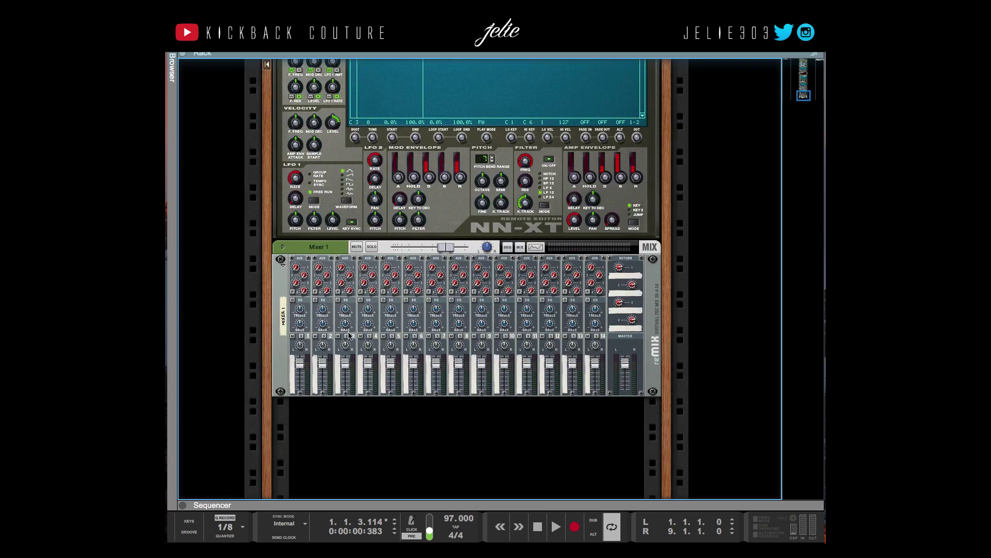
pyautogui.scroll(10, 350, 336)
pyautogui.scroll(15, 339, 445)
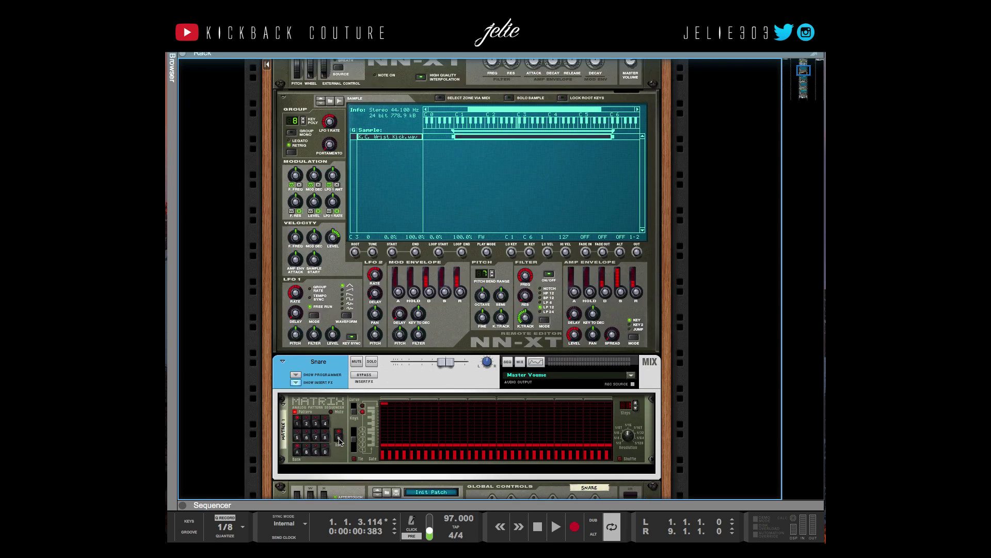
pyautogui.scroll(-20, 339, 442)
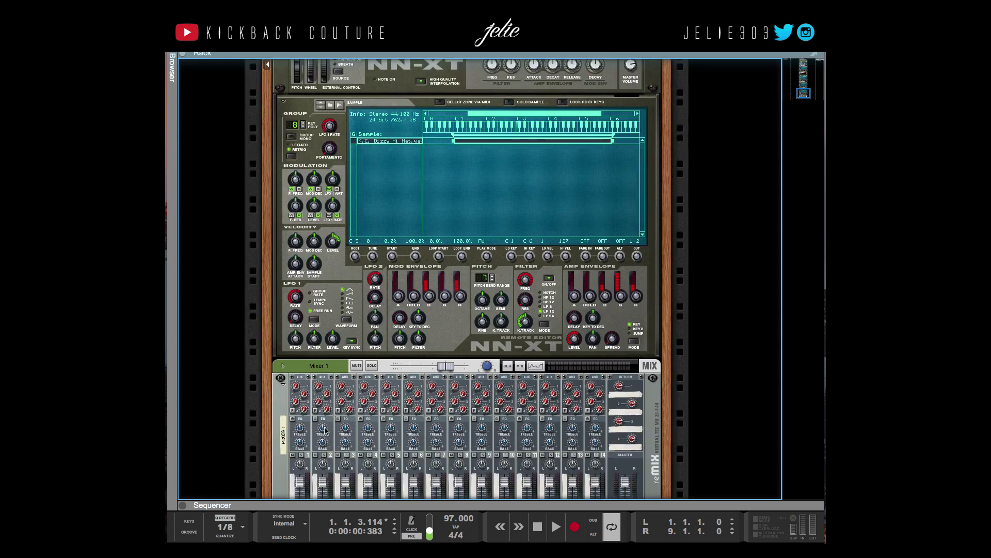
# Delete the Mixer 14:2 and its mix channel from the end of the rack.
pyautogui.click(312, 254)
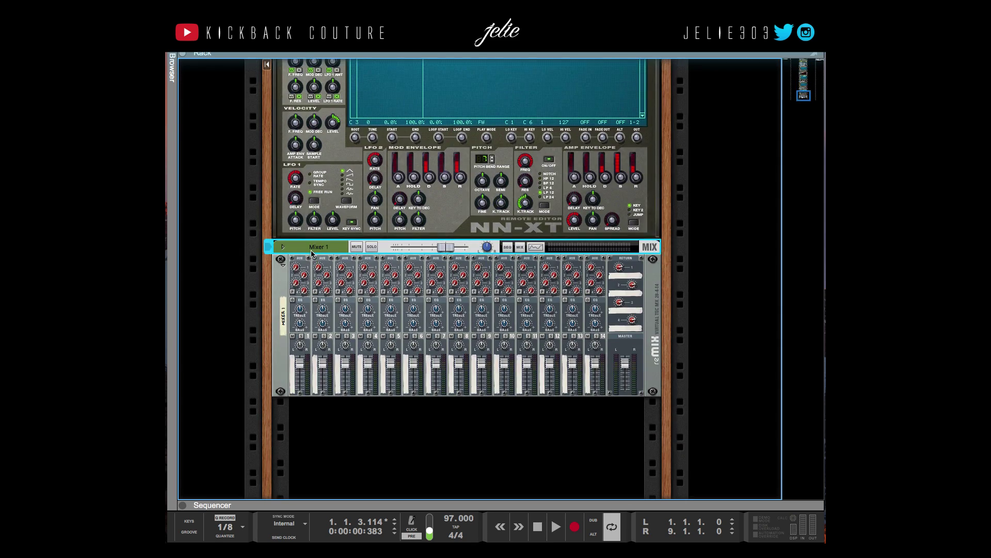
pyautogui.press('Delete')
pyautogui.click(597, 201)
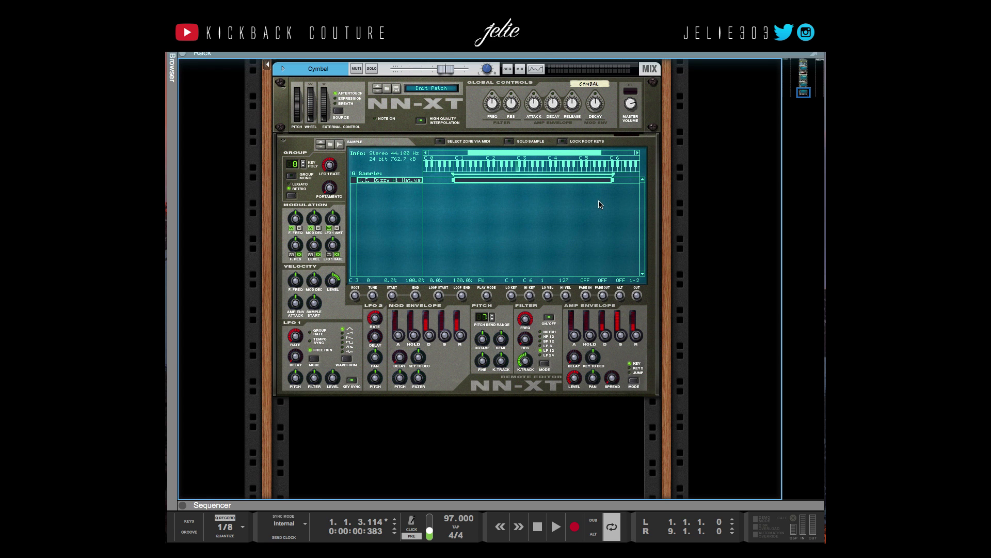
pyautogui.scroll(-10, 366, 369)
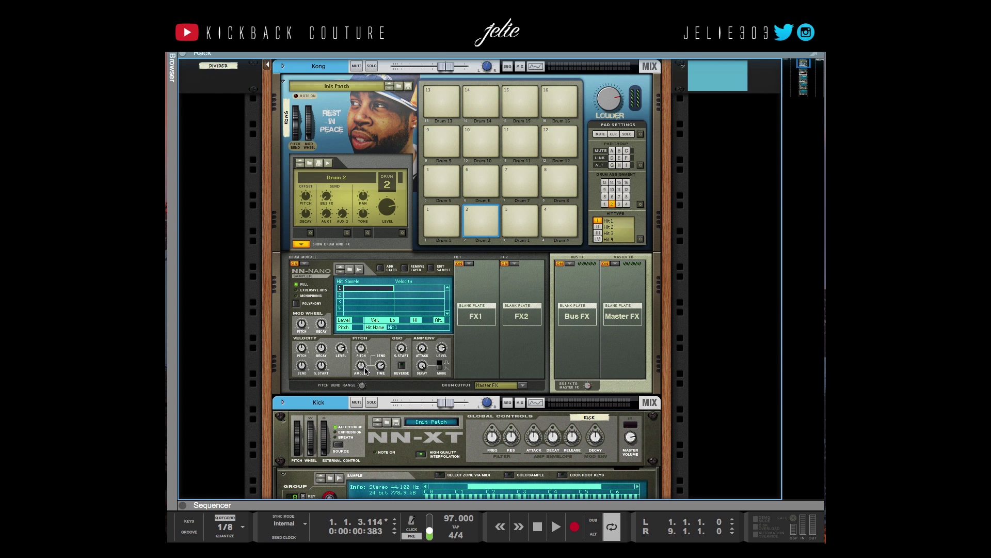